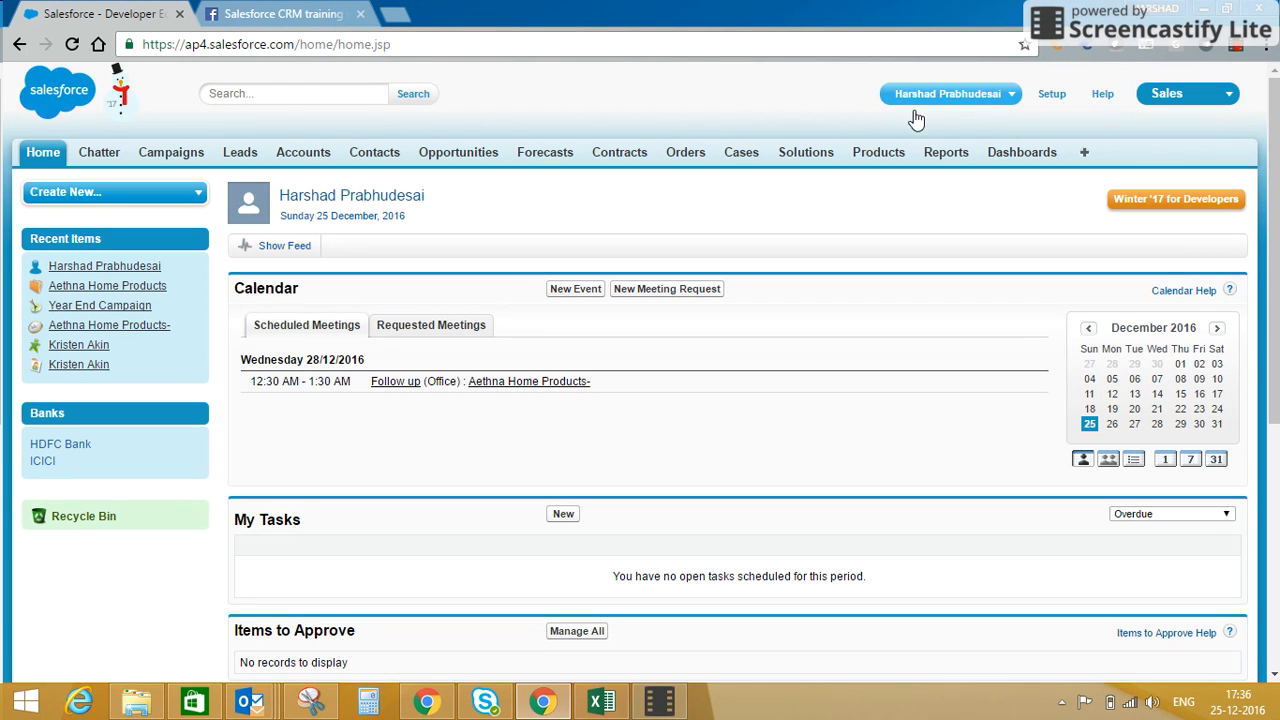
Open the Personal Information page of the personal settings and review its details, address and work information fields.
click(1008, 100)
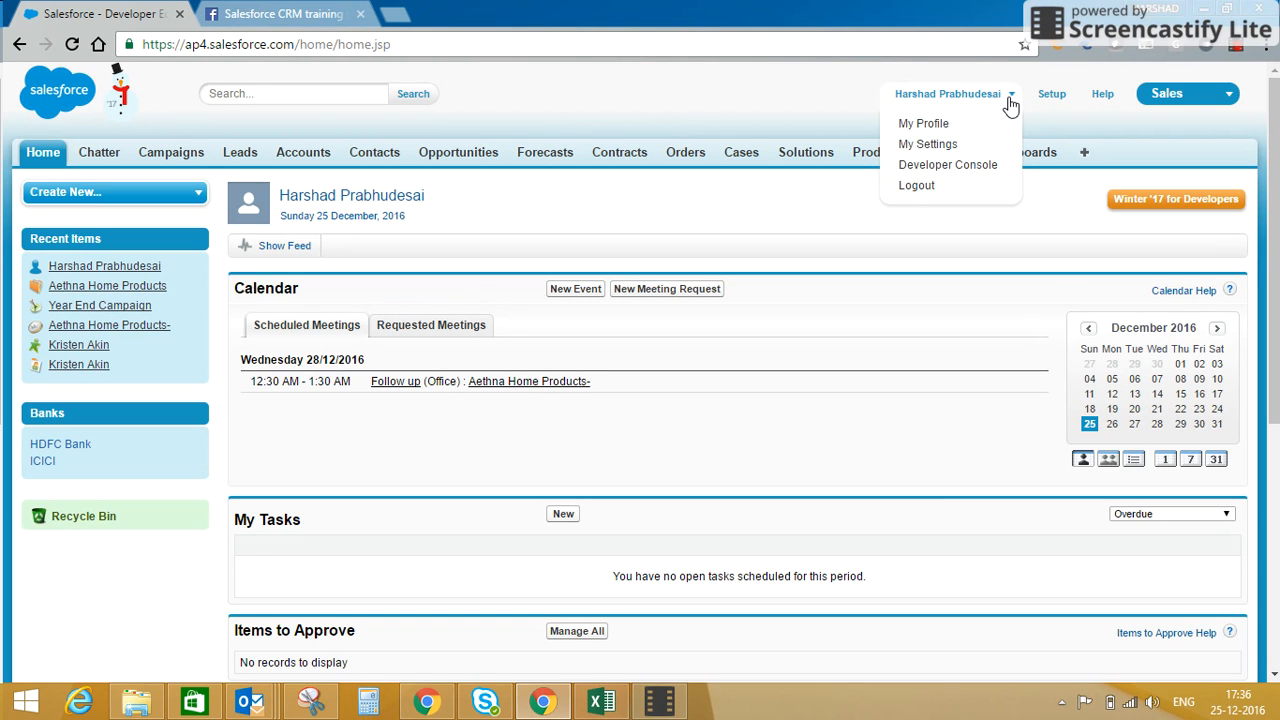
click(940, 150)
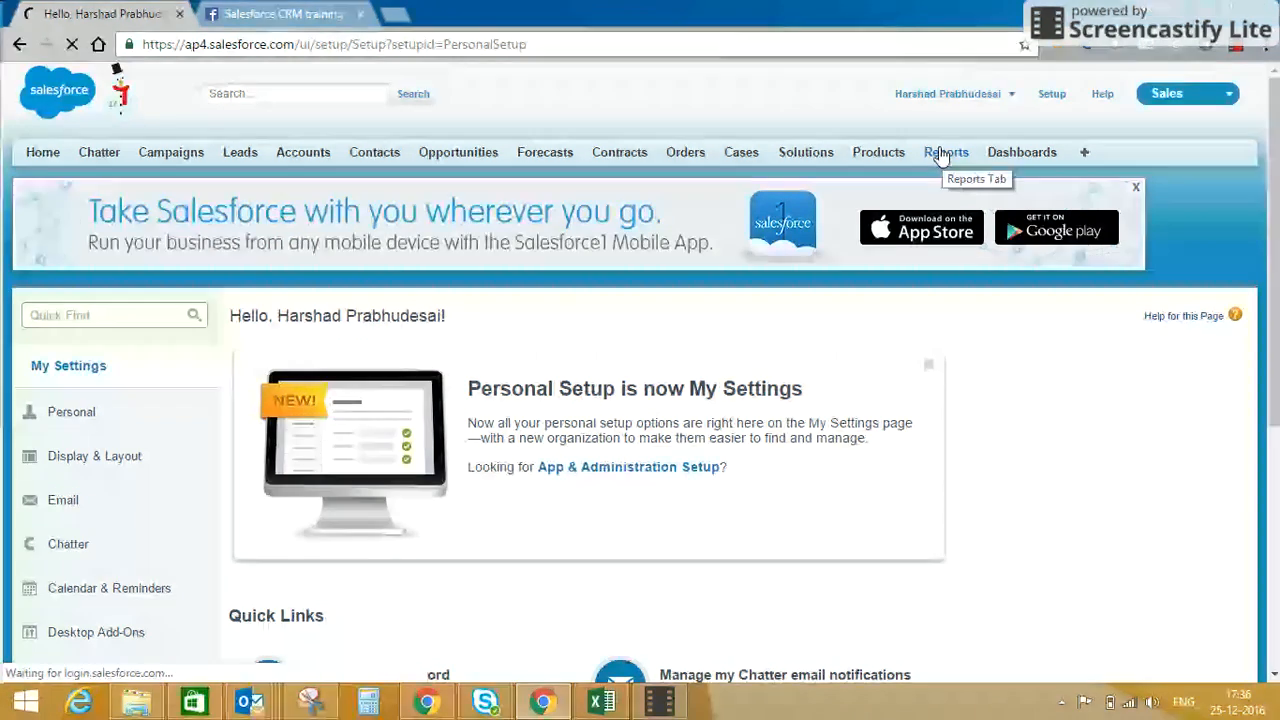
drag(1275, 220, 1279, 277)
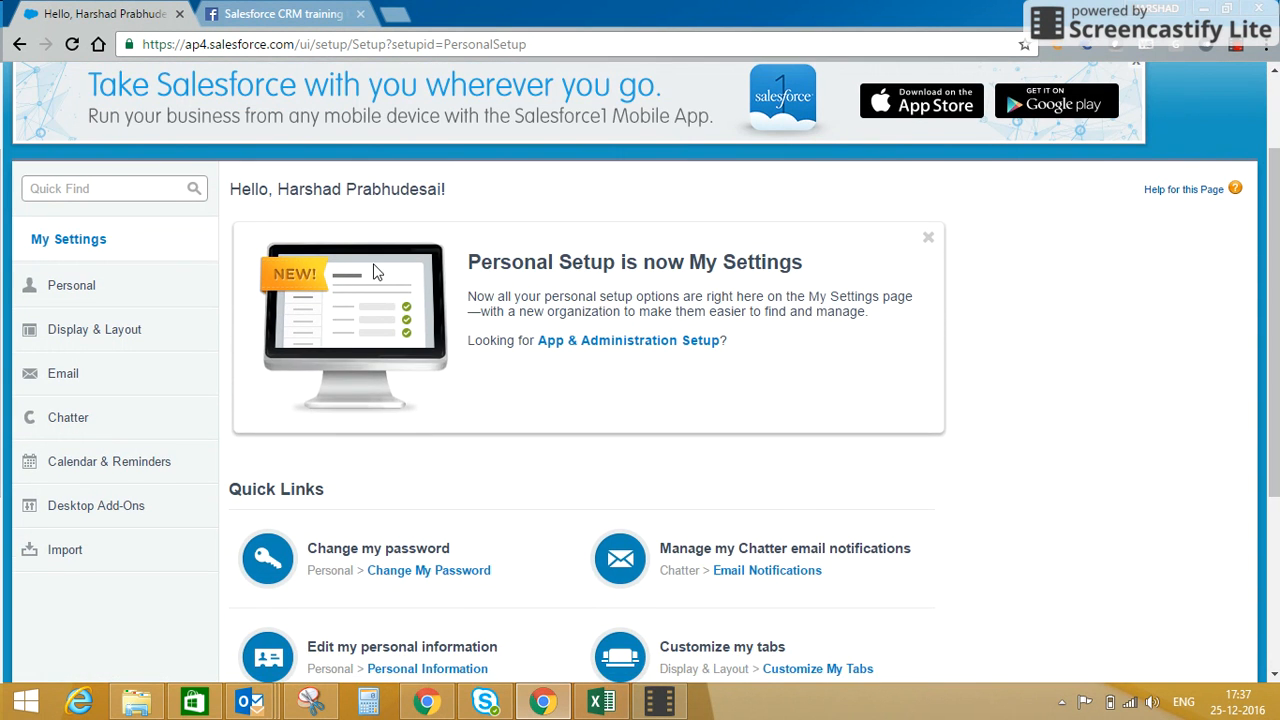
click(152, 298)
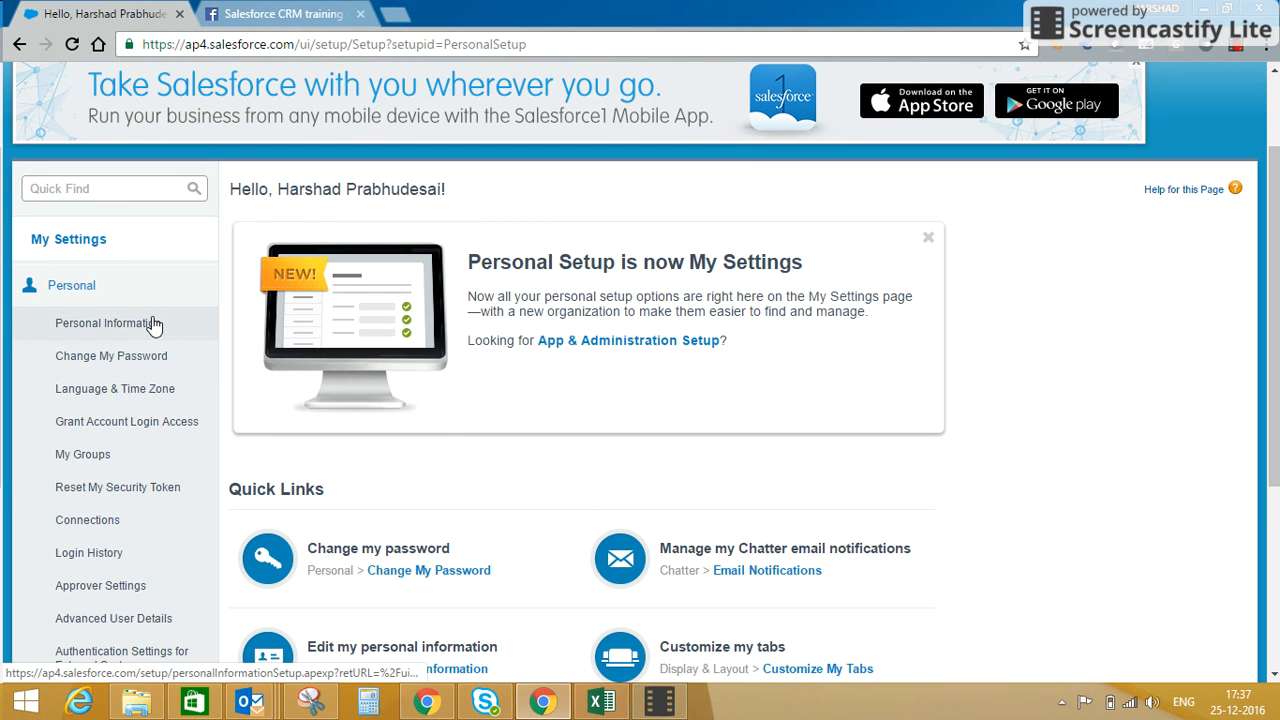
click(152, 323)
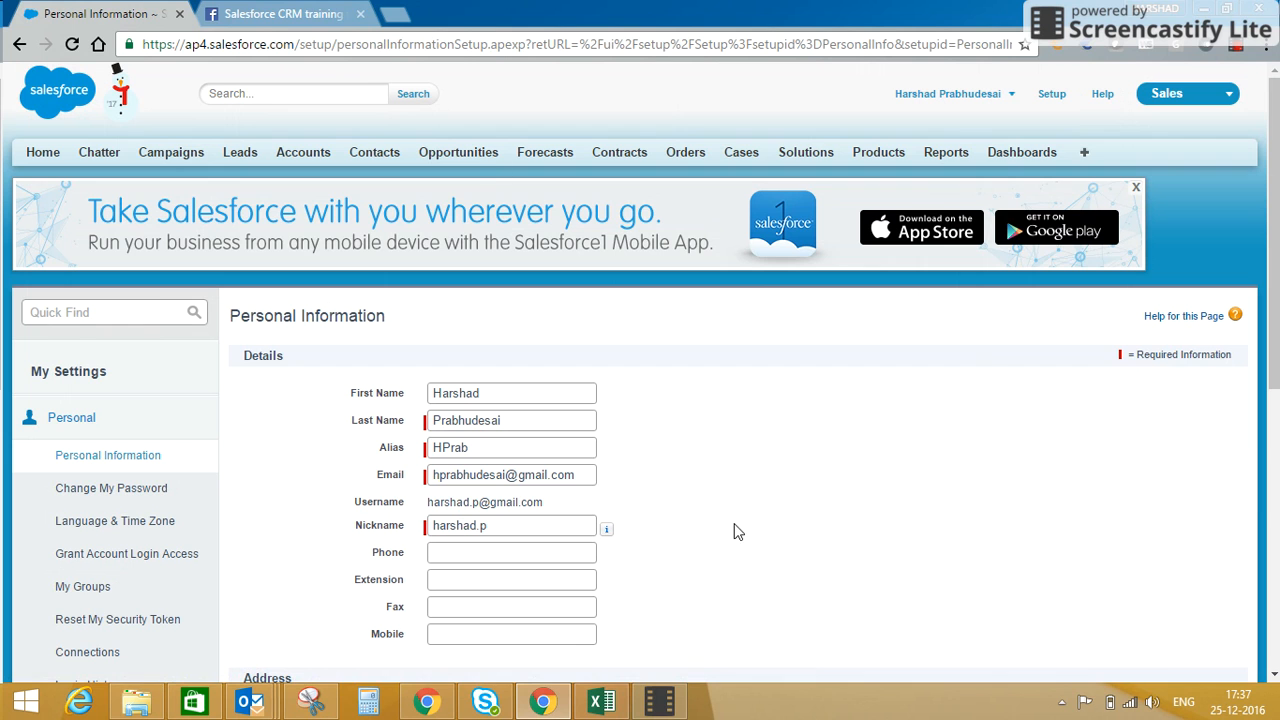
drag(1276, 274, 1277, 421)
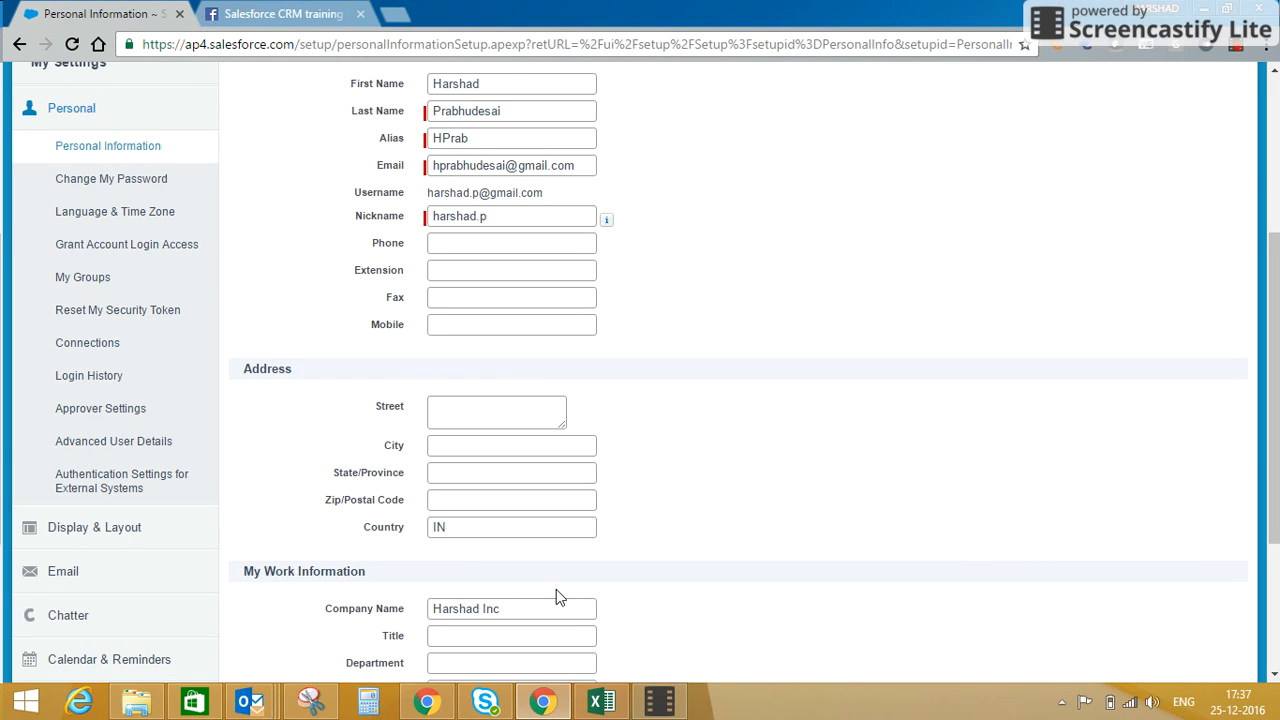
In the Language & Time Zone settings, set the time zone to (GMT+00:00) Greenwich Mean Time (Europe/Dublin).
click(163, 215)
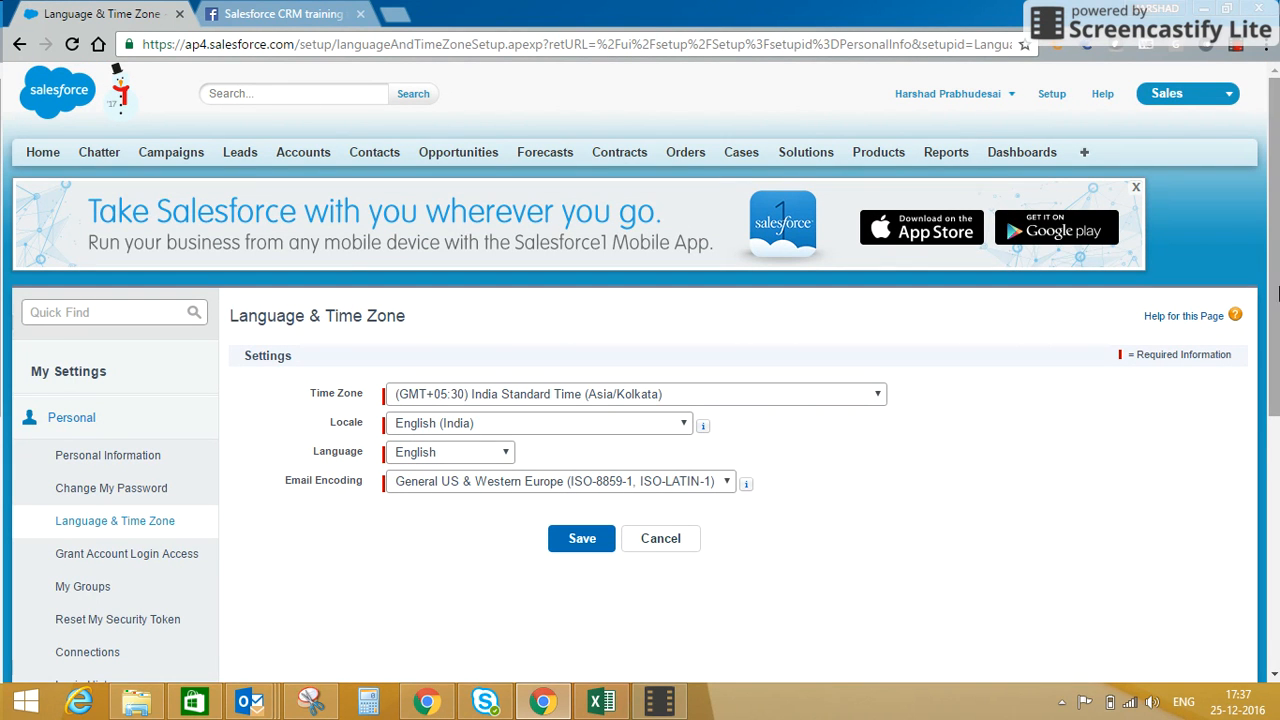
drag(1275, 250, 1275, 296)
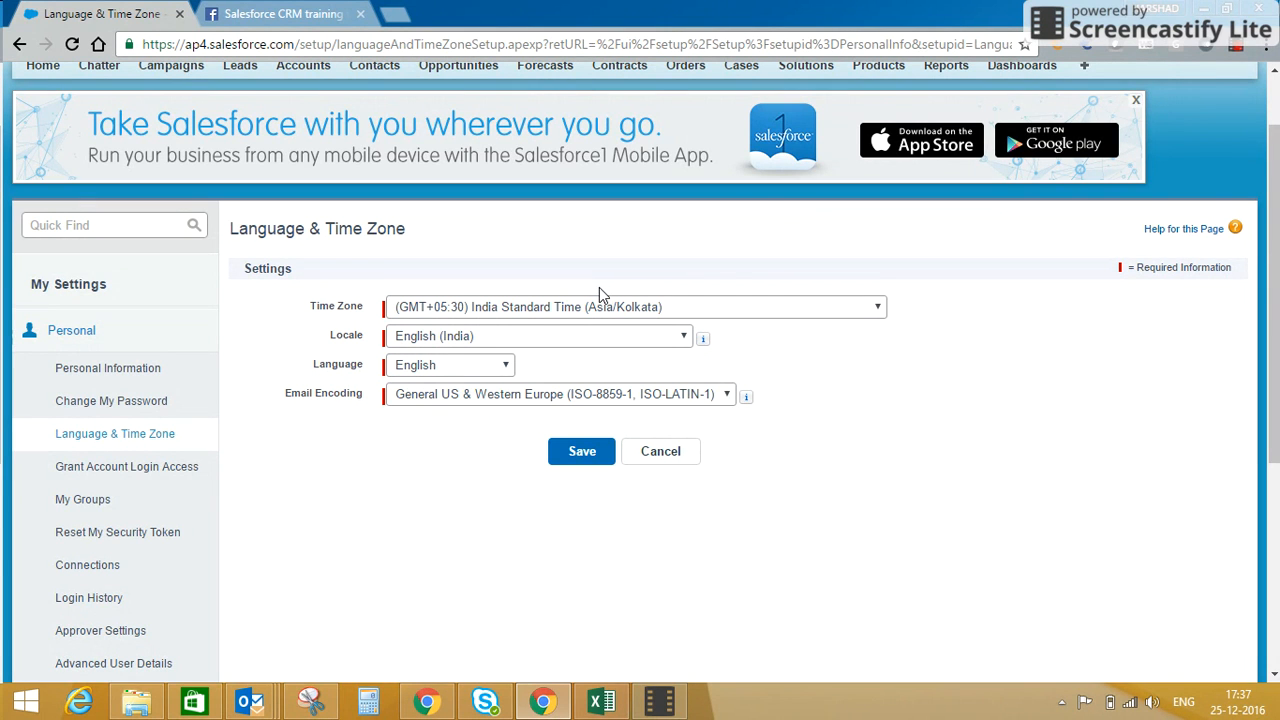
click(547, 307)
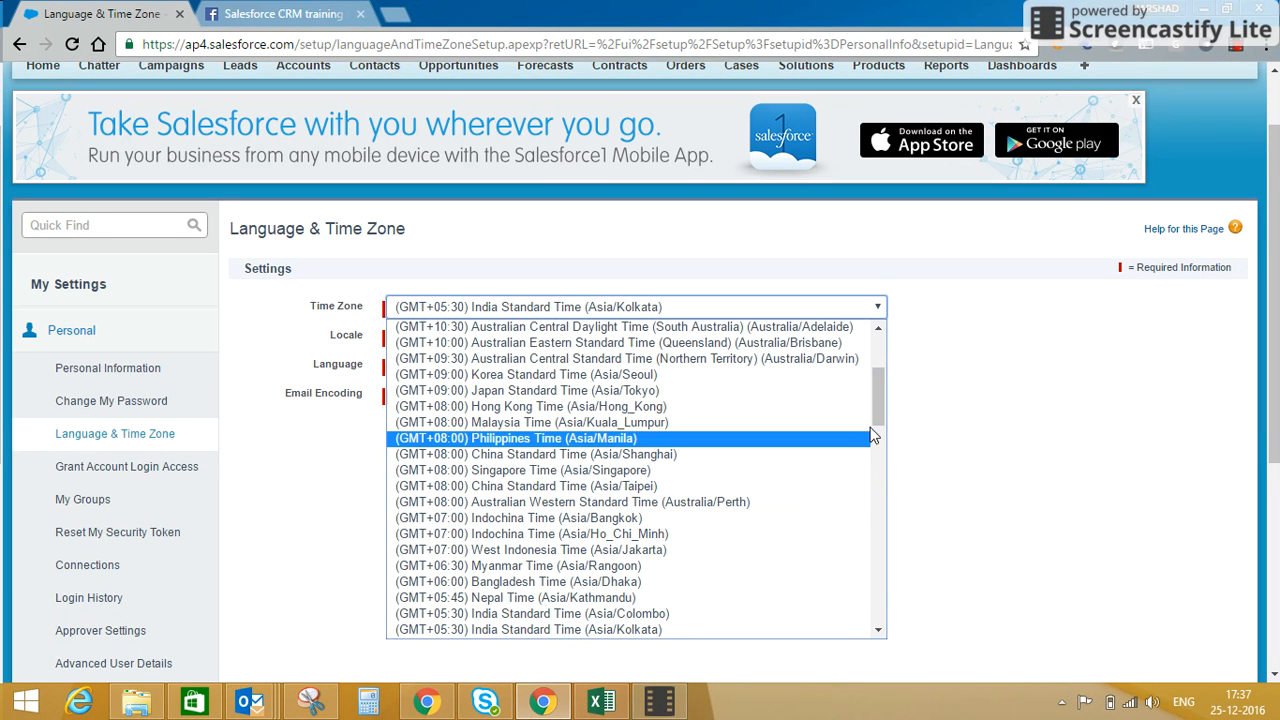
drag(879, 406, 876, 515)
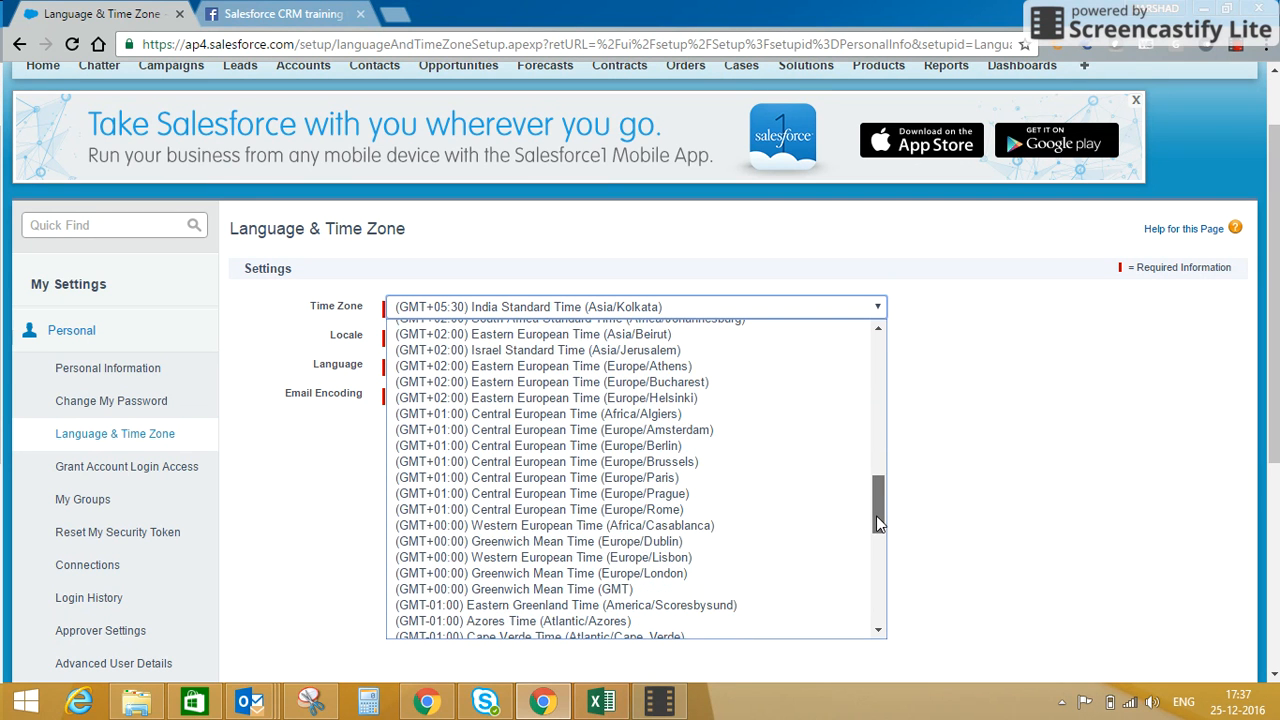
click(766, 546)
Set the locale to English (United Kingdom), keep English as the language, and save the settings.
click(607, 339)
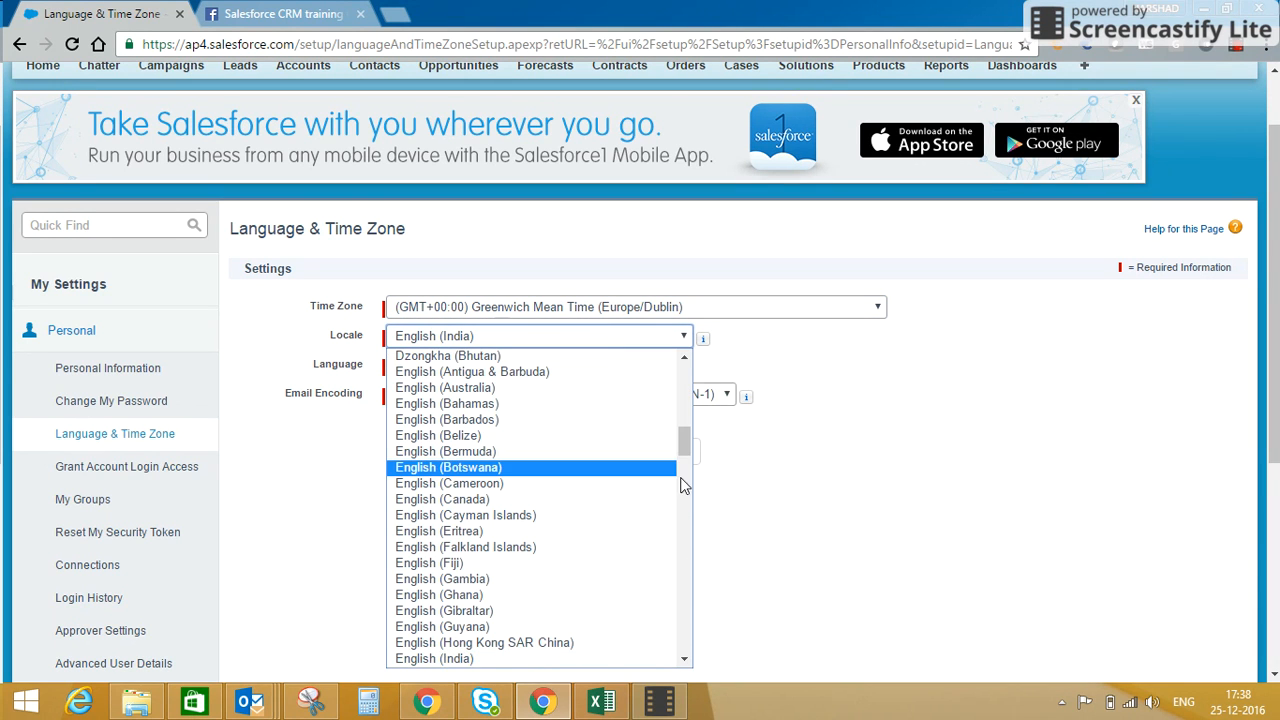
drag(680, 452, 682, 500)
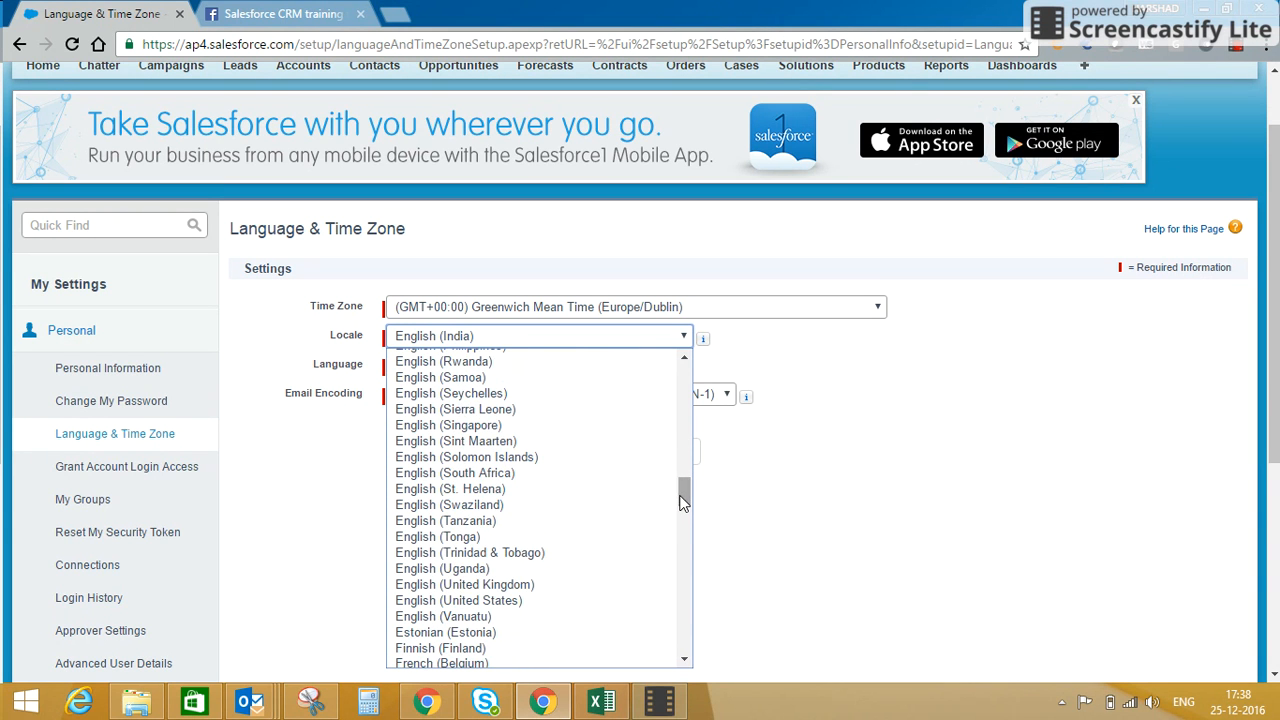
click(618, 588)
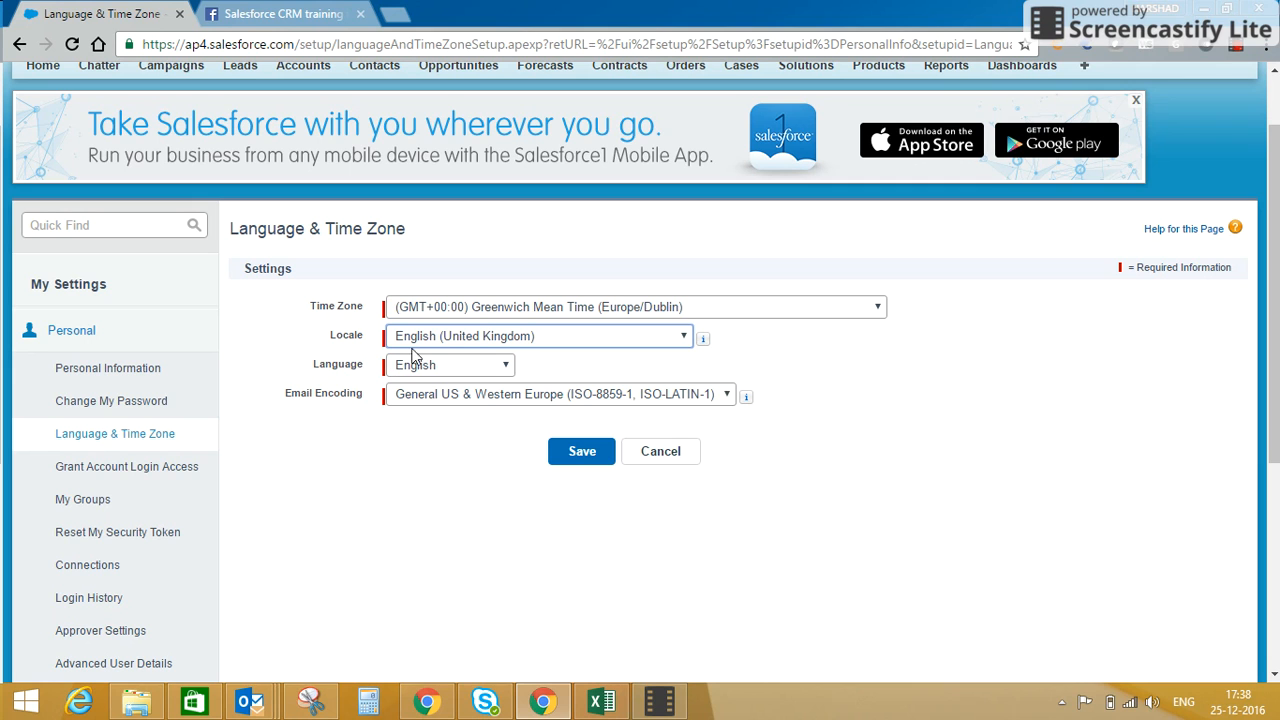
click(494, 366)
click(492, 370)
click(492, 370)
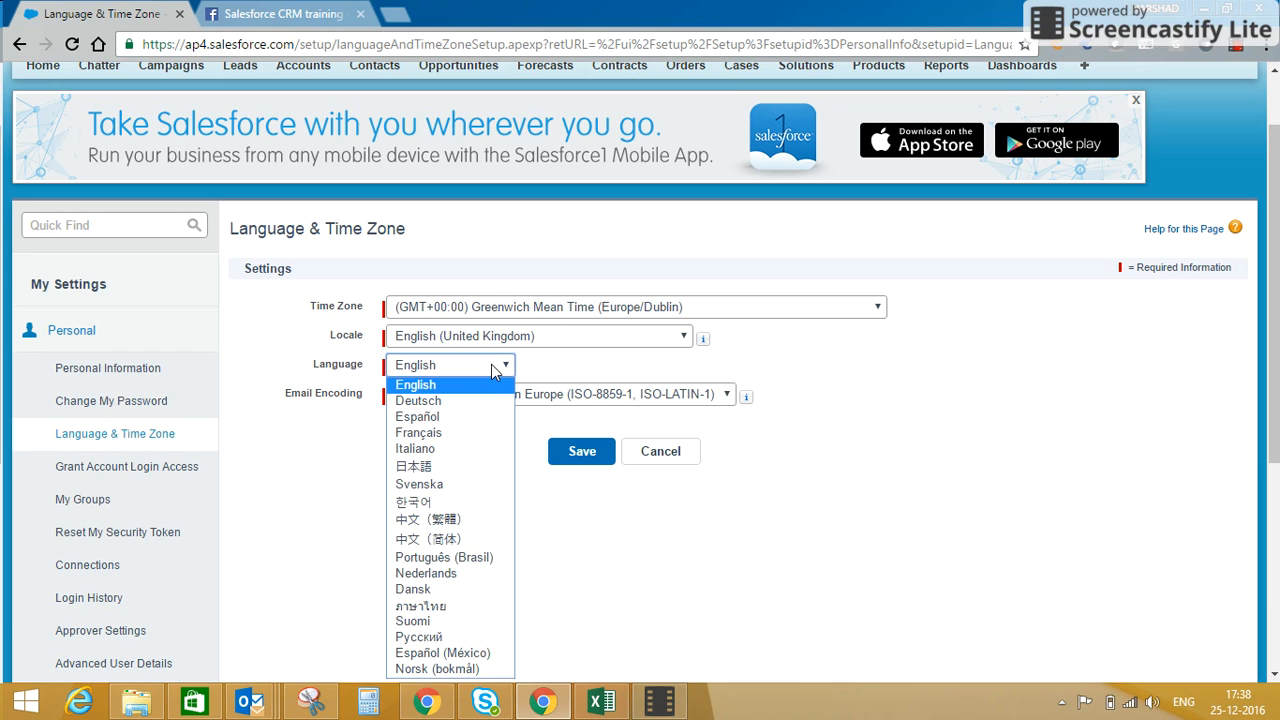
click(548, 372)
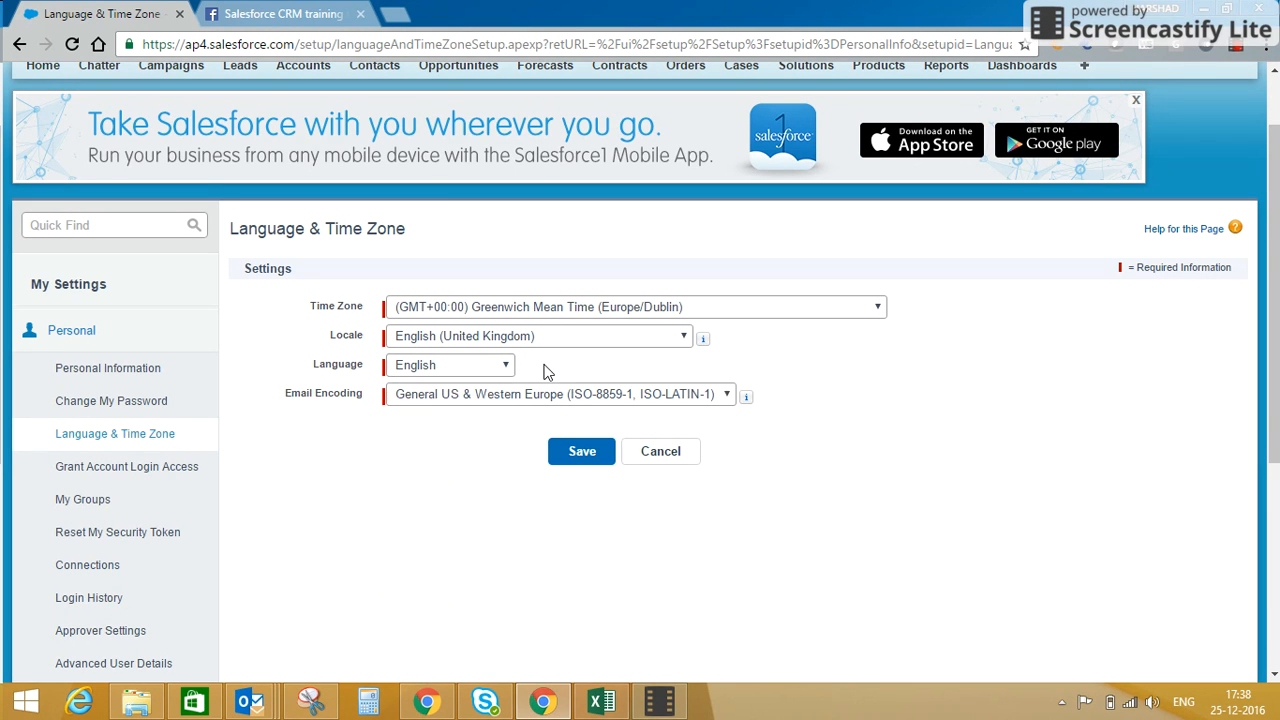
click(569, 458)
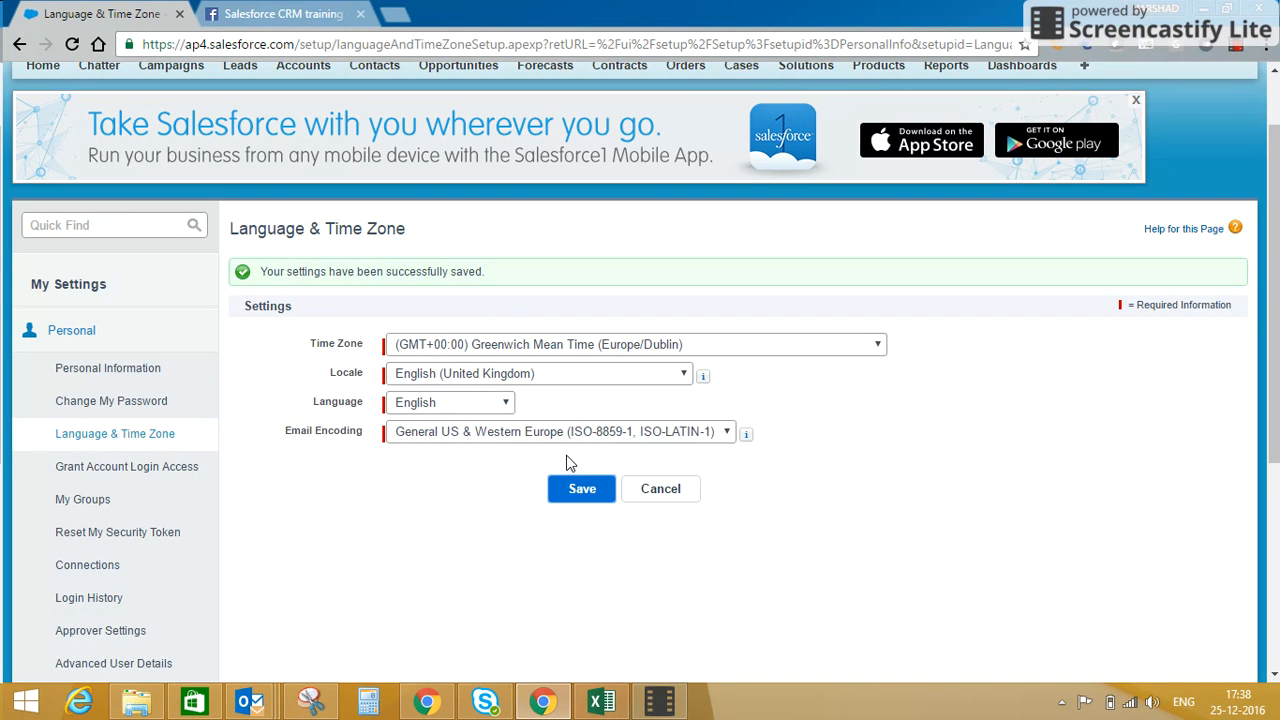
Set the interface language to Français and save the settings.
click(437, 406)
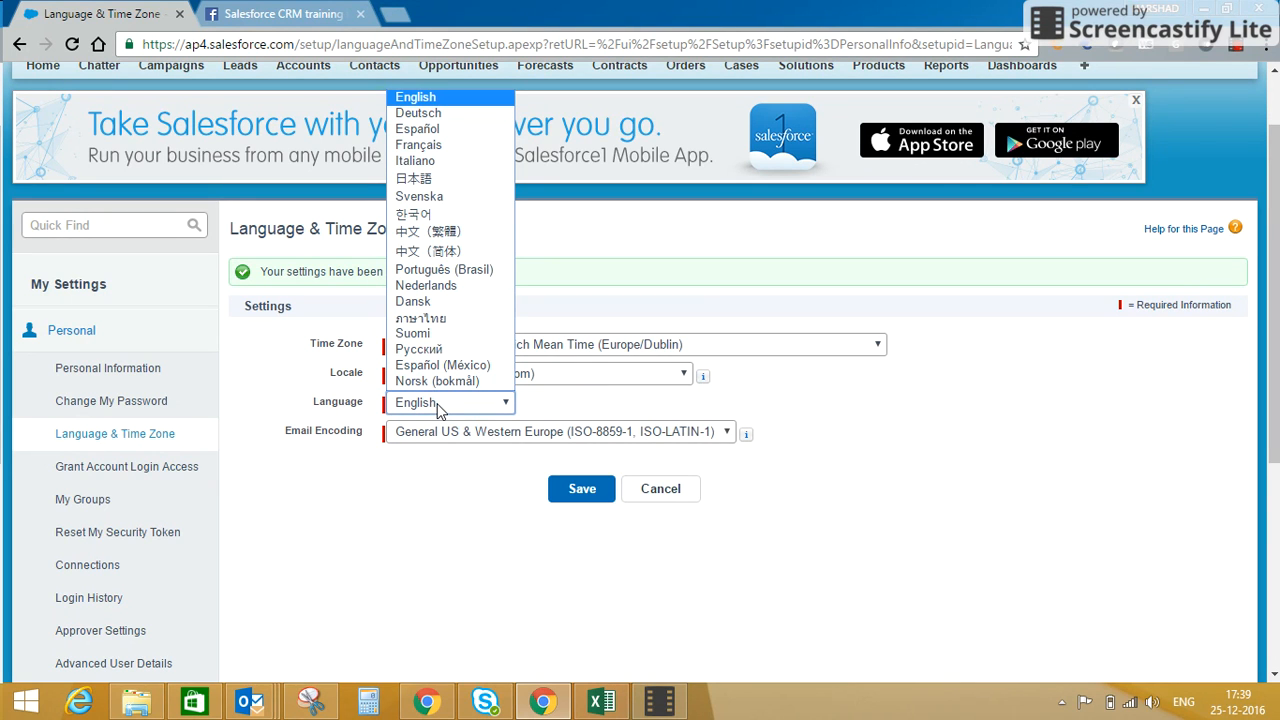
click(460, 145)
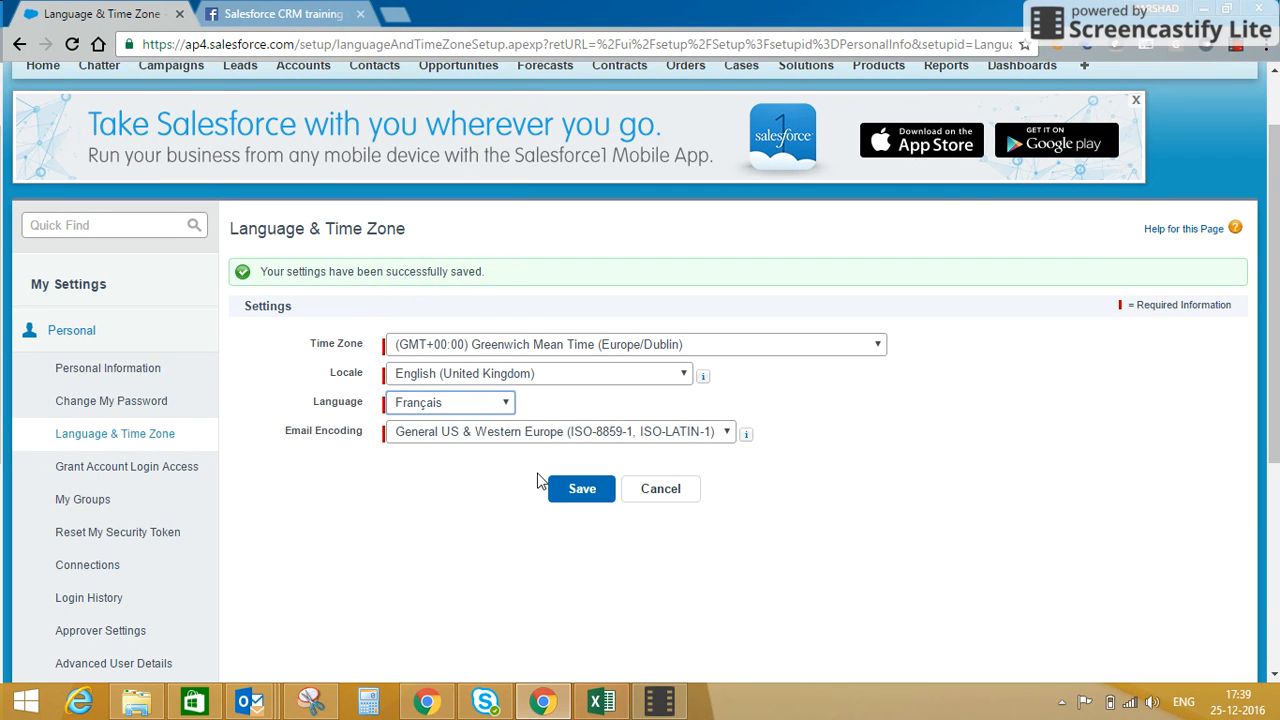
click(565, 494)
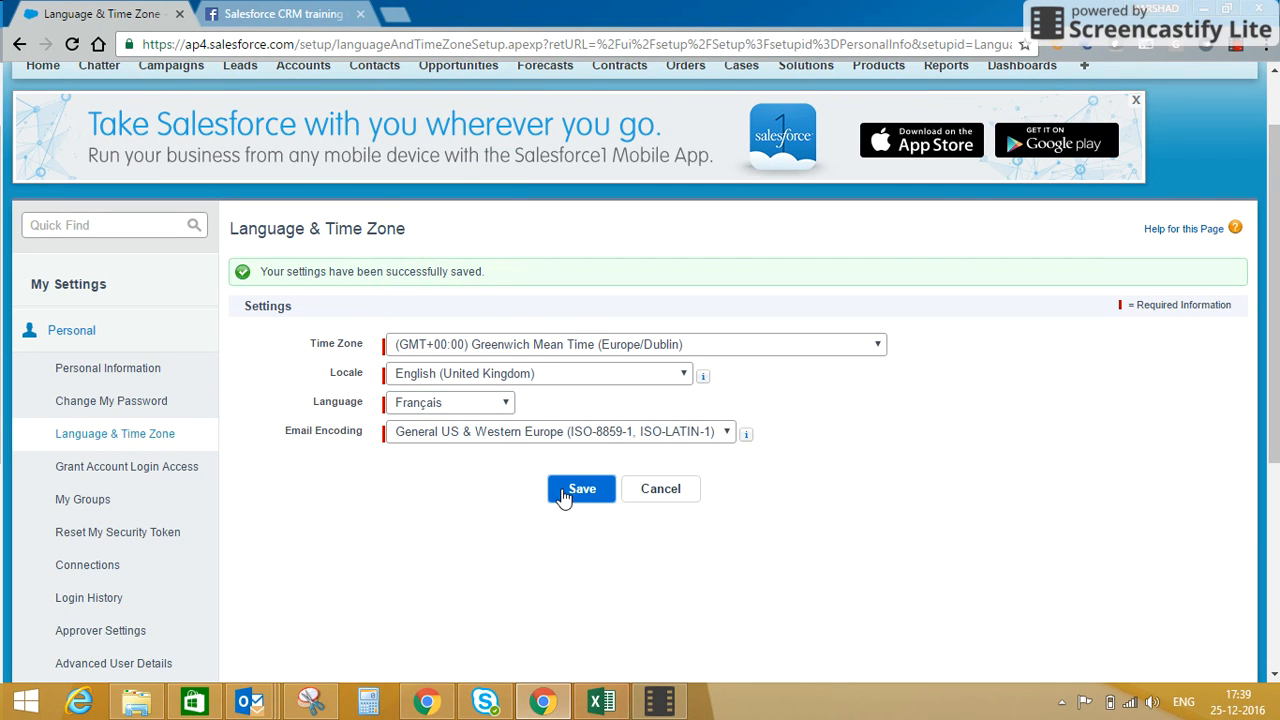
click(564, 495)
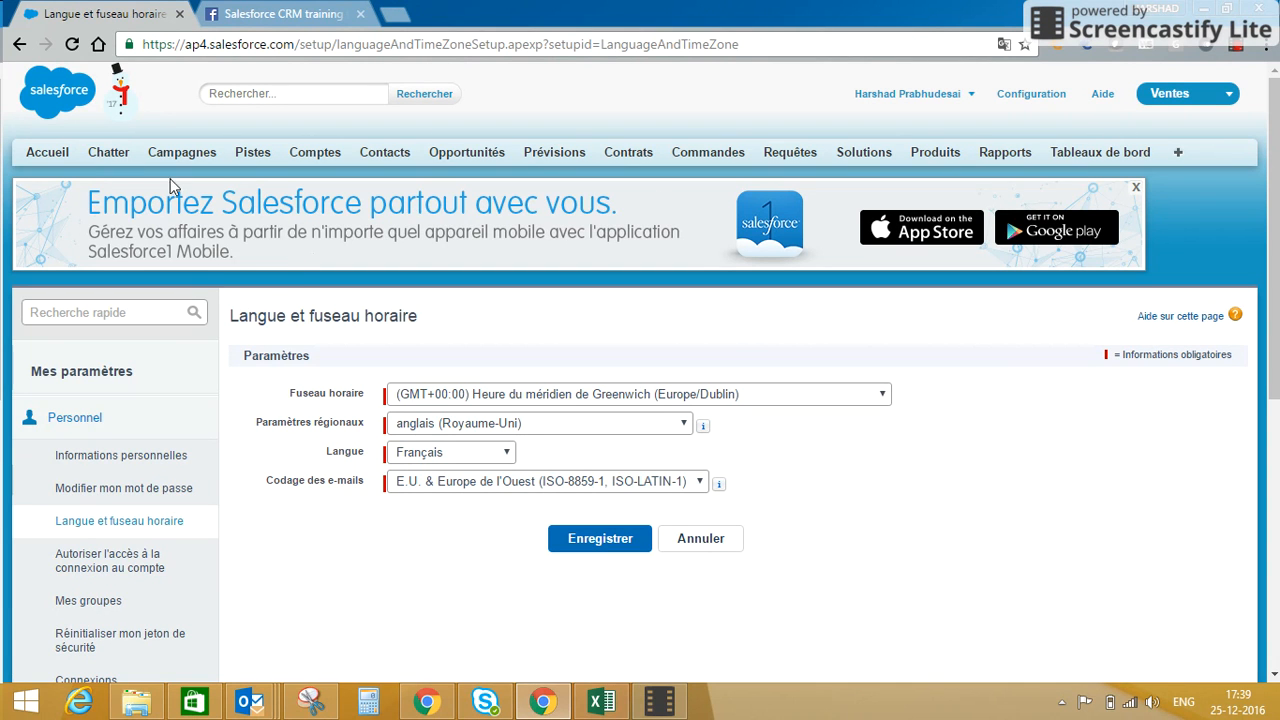
Switch the interface language back to English and save the language and time zone settings.
click(412, 460)
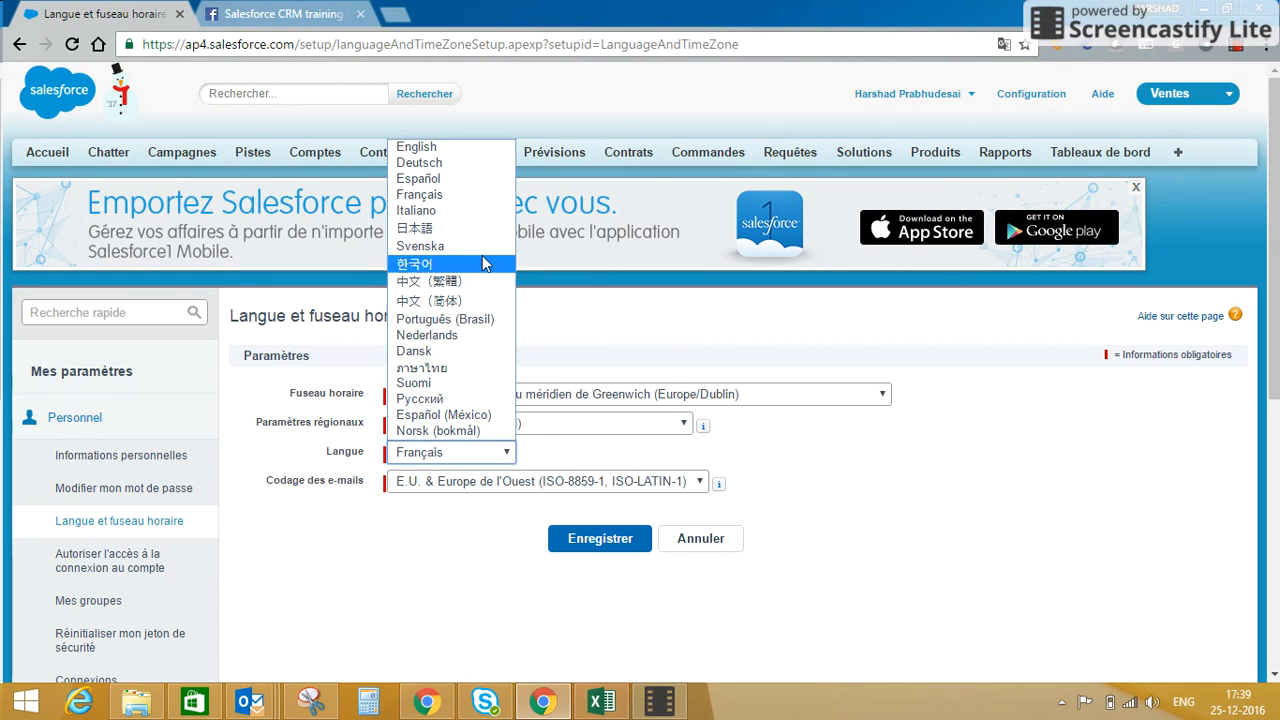
click(477, 150)
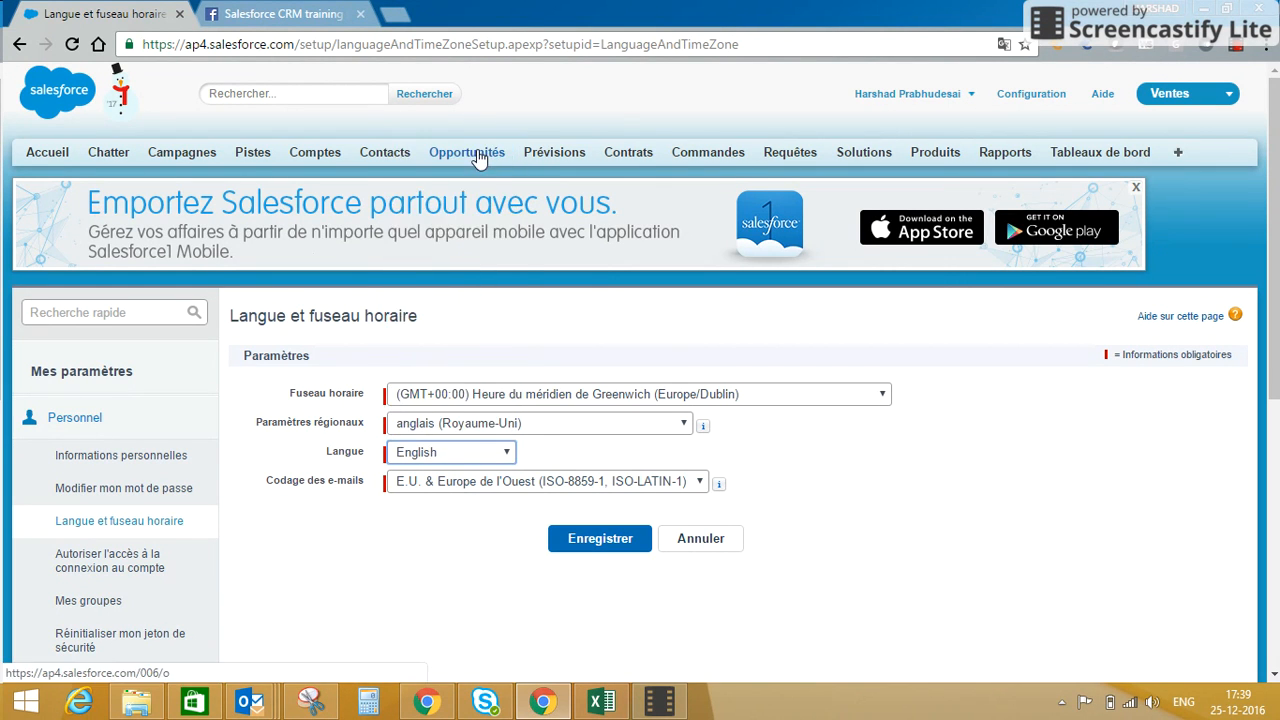
click(604, 537)
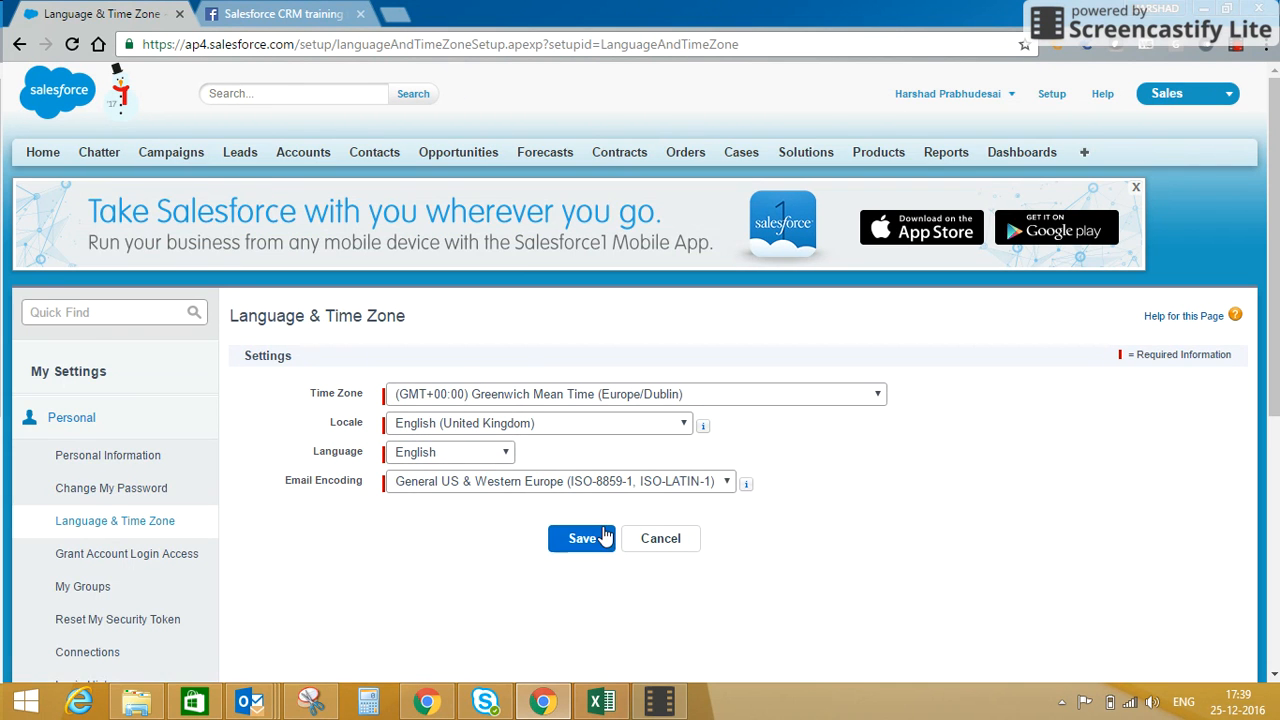
drag(1274, 335, 1277, 416)
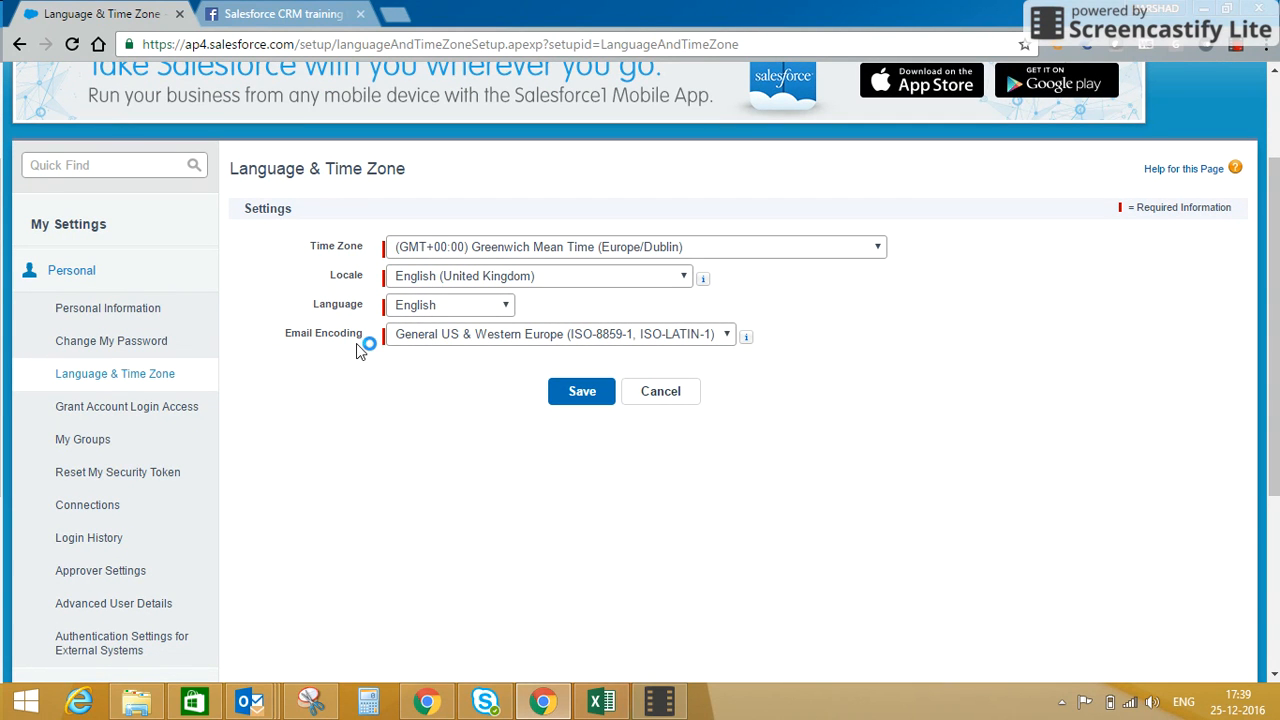
click(588, 404)
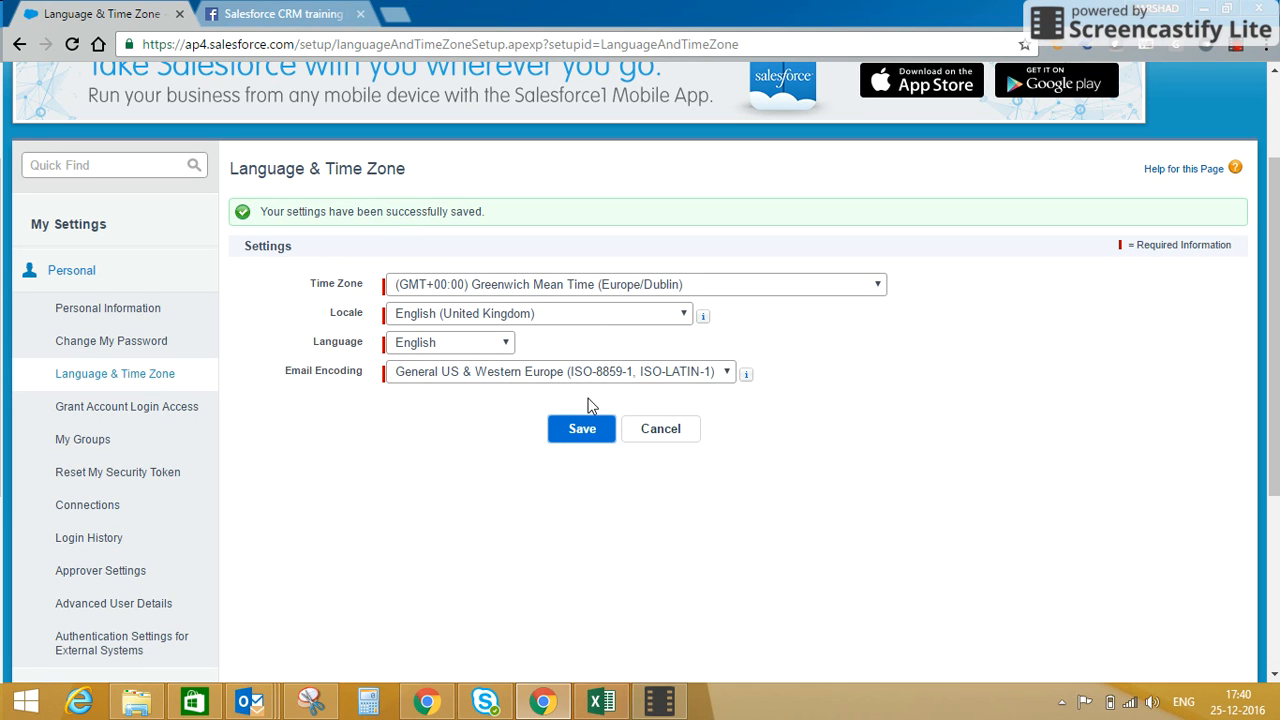
In Grant Account Login Access, set the Salesforce.com Support access duration to 1 Year and save.
click(130, 417)
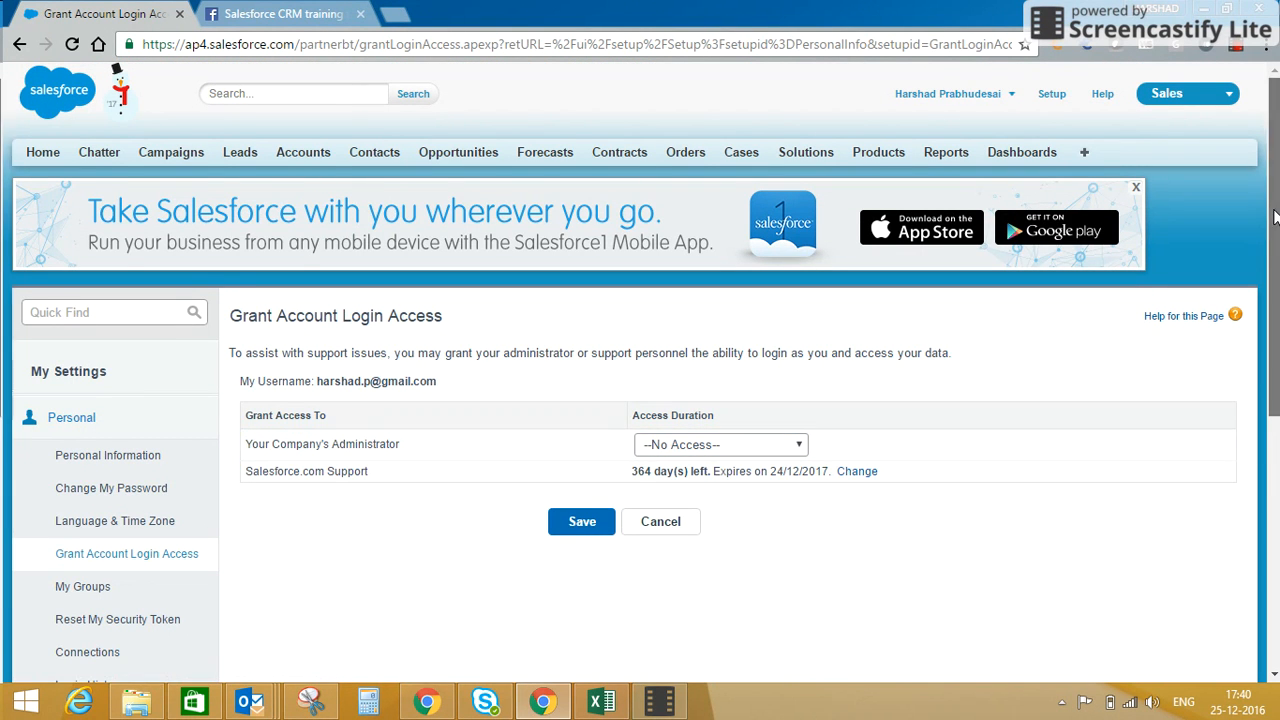
drag(1274, 218, 1274, 287)
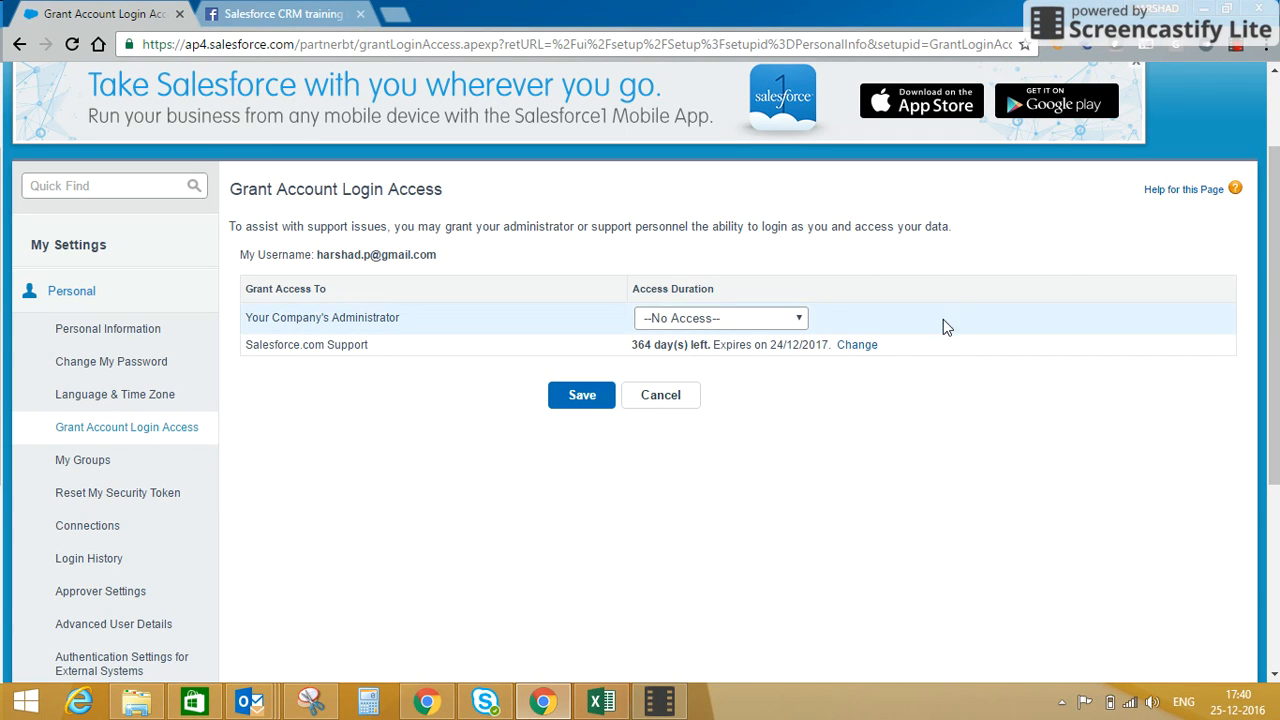
click(862, 346)
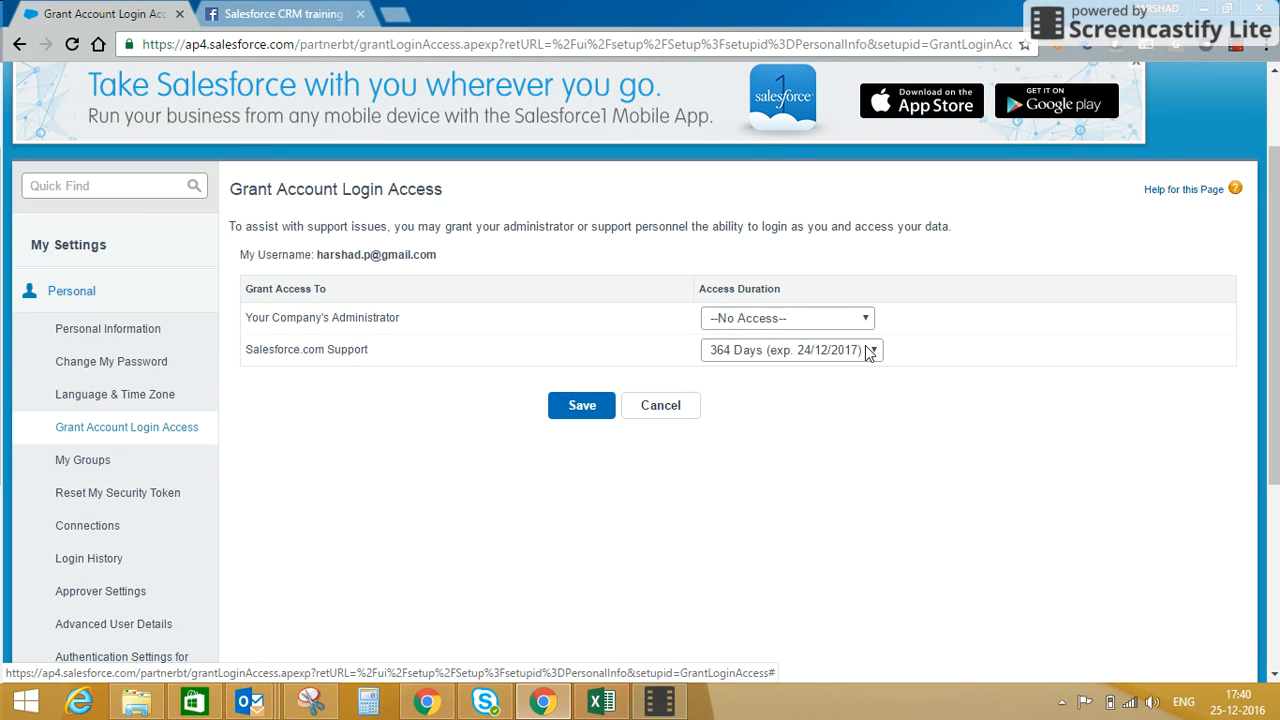
click(867, 350)
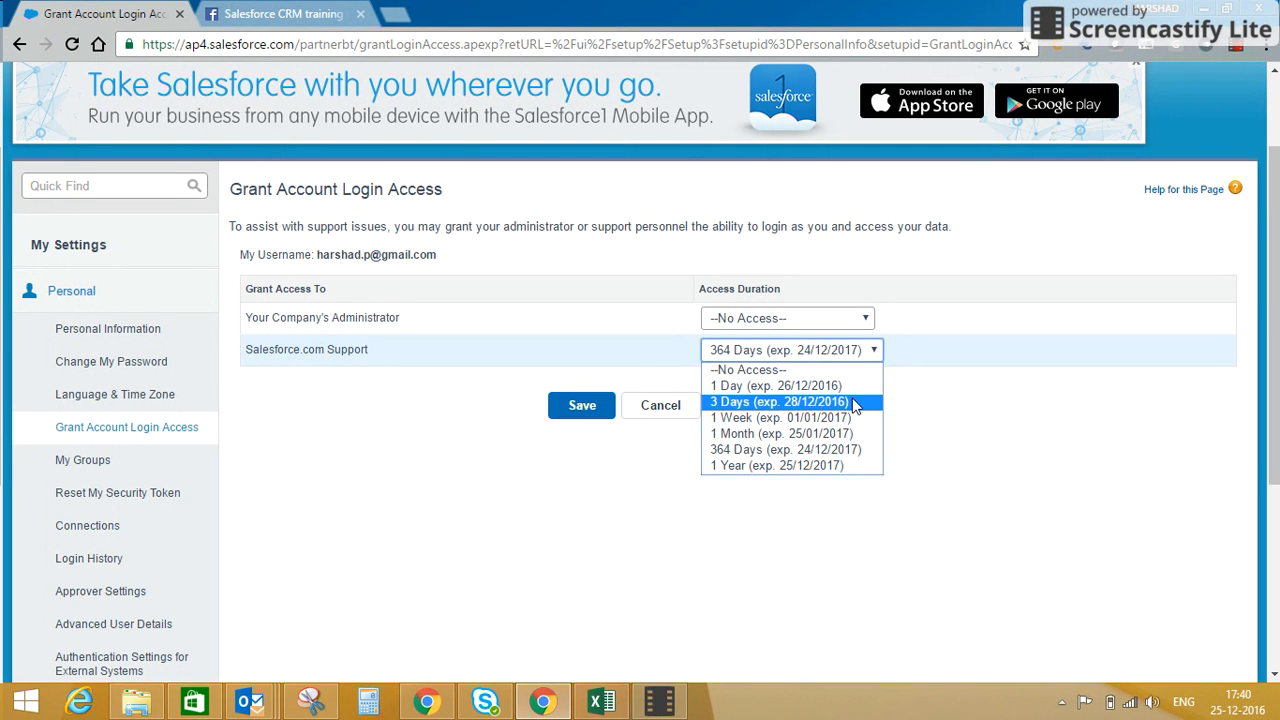
click(827, 465)
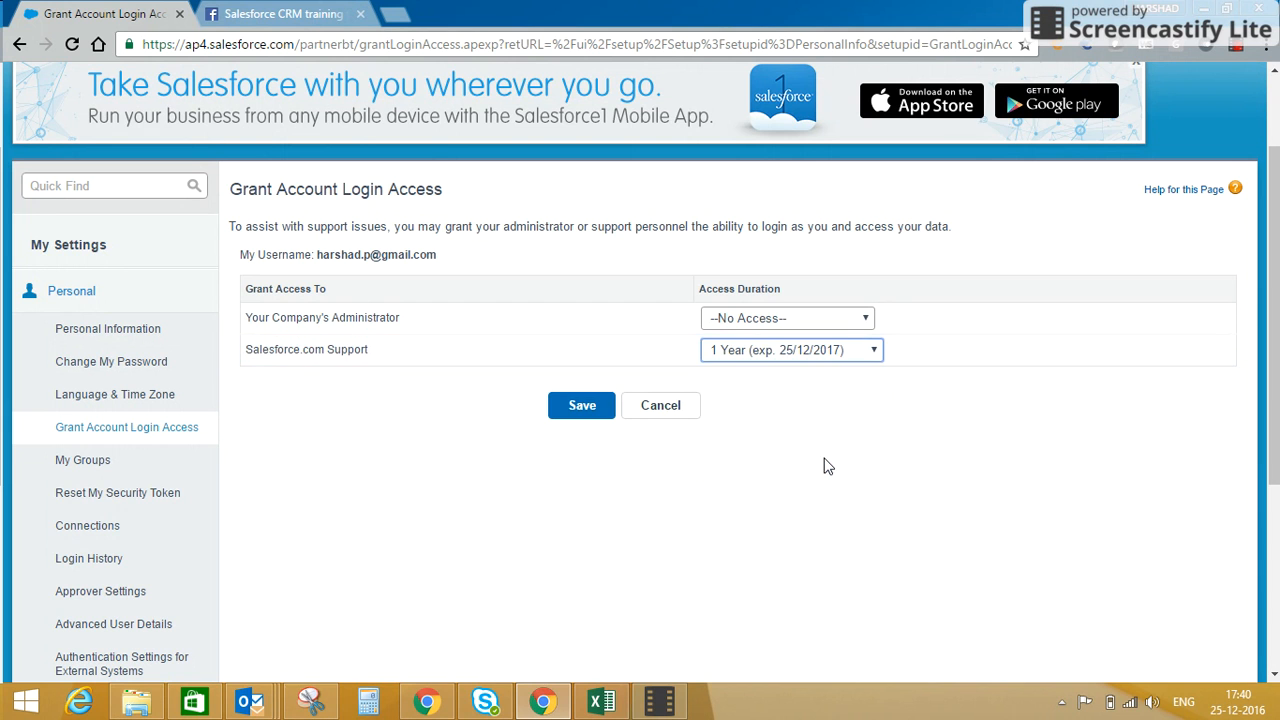
click(578, 402)
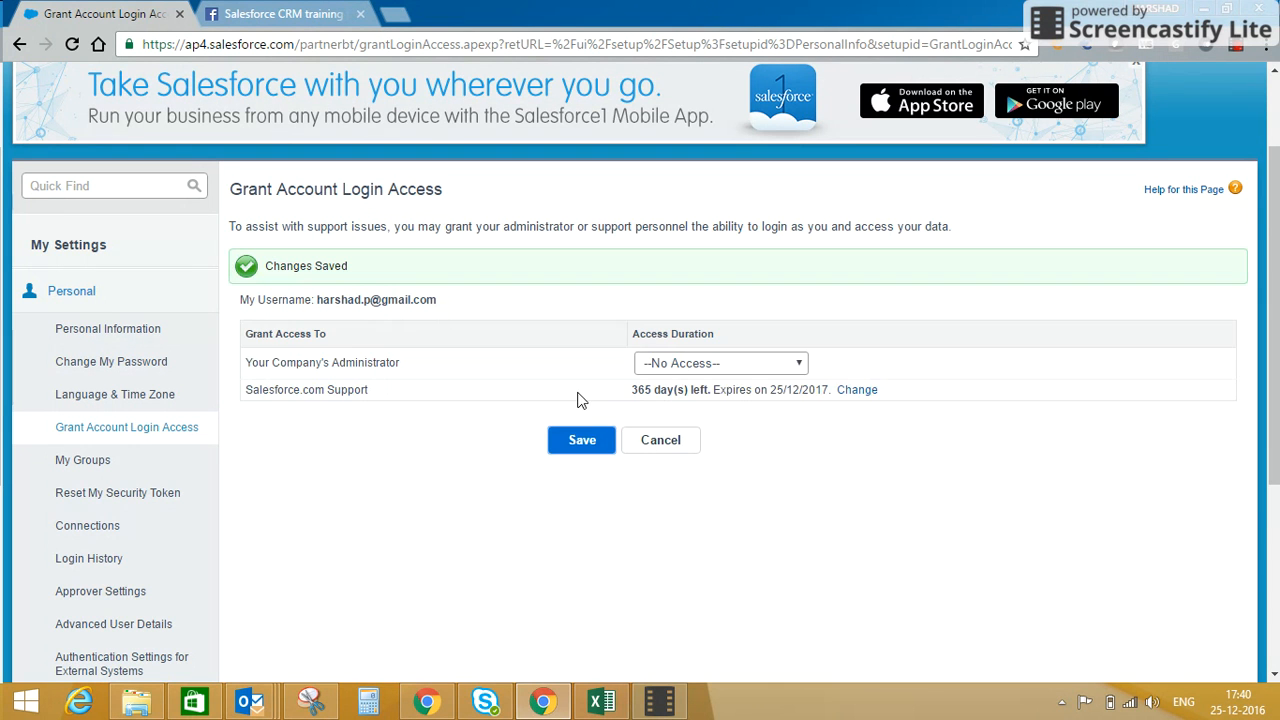
click(680, 366)
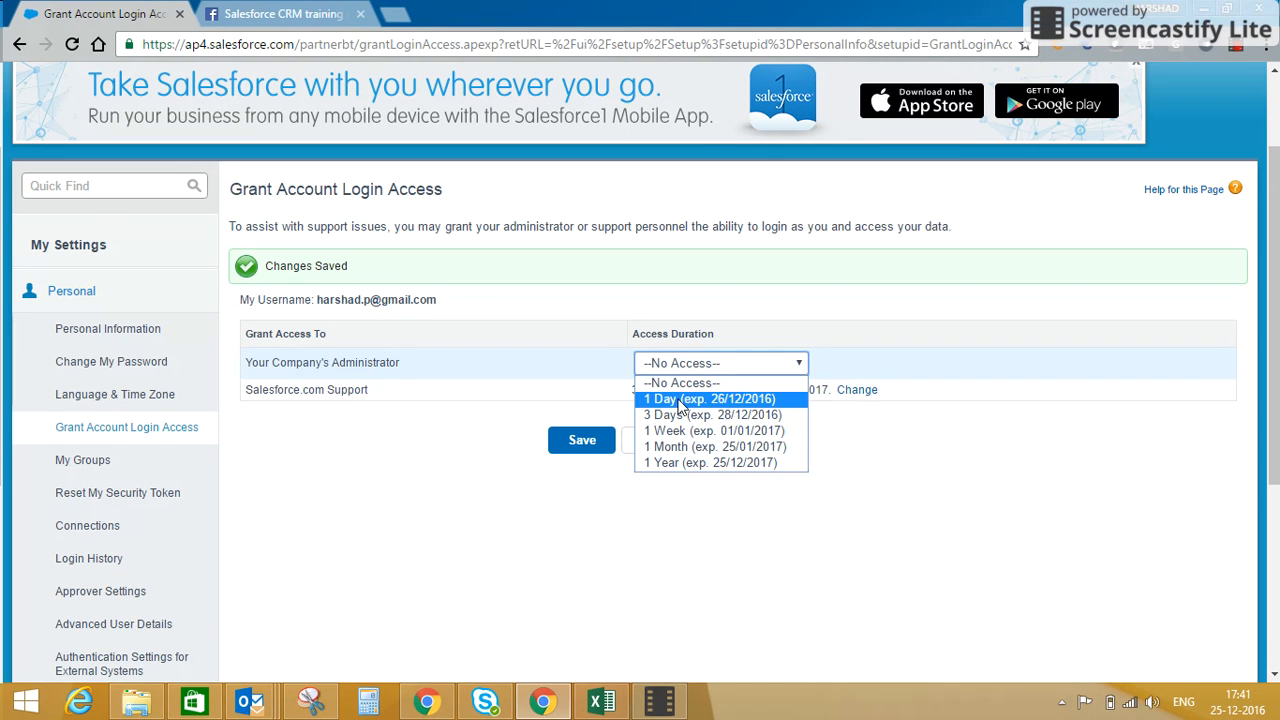
click(590, 403)
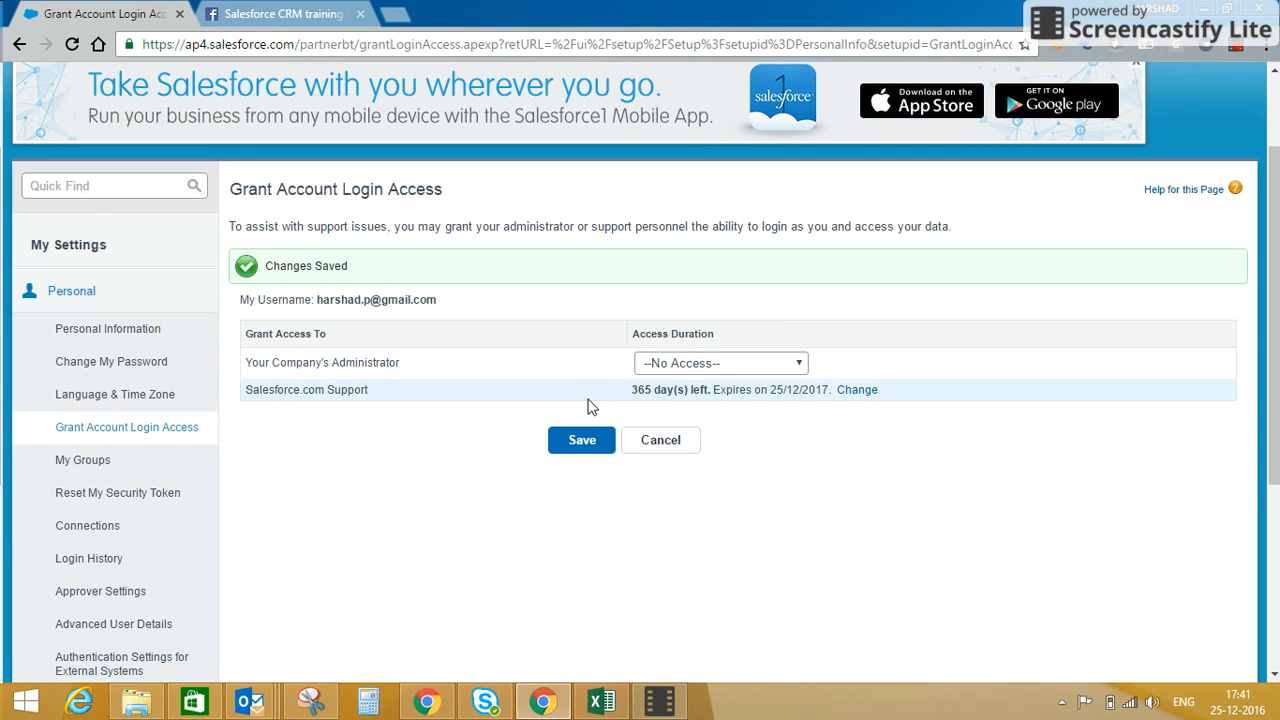
click(647, 443)
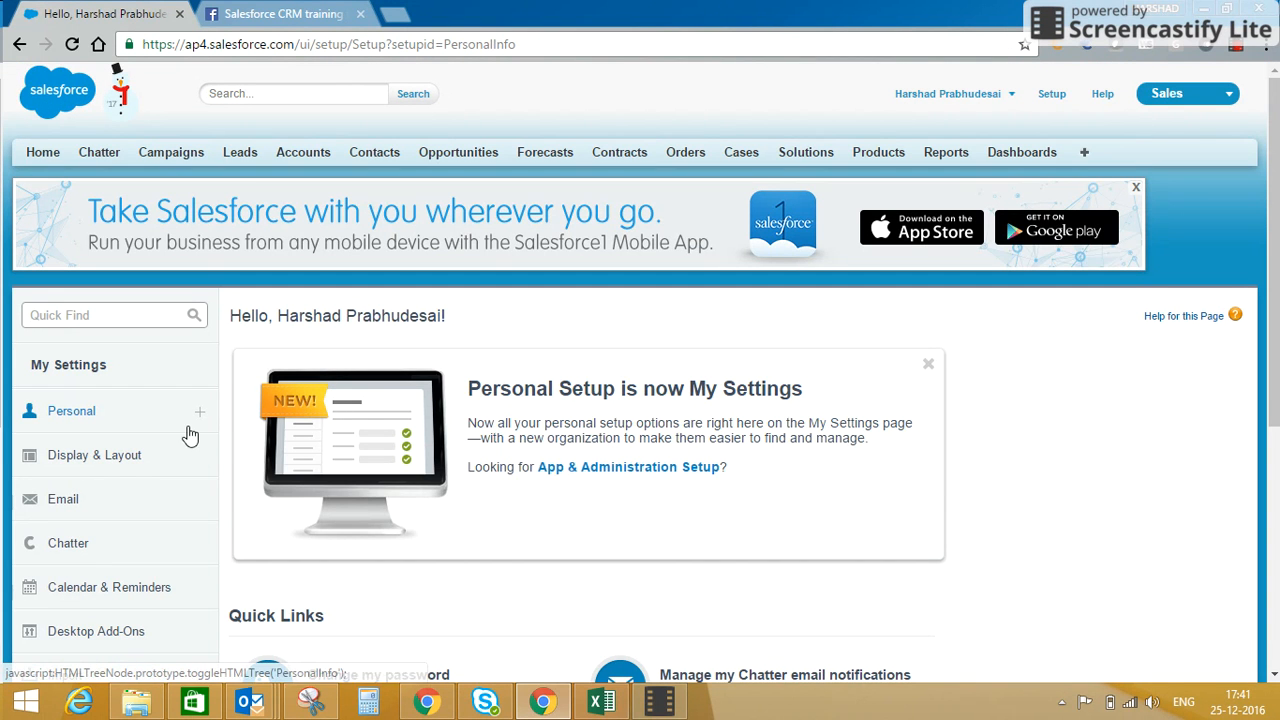
Review the My Groups page and the Login History page in the Personal settings.
click(150, 424)
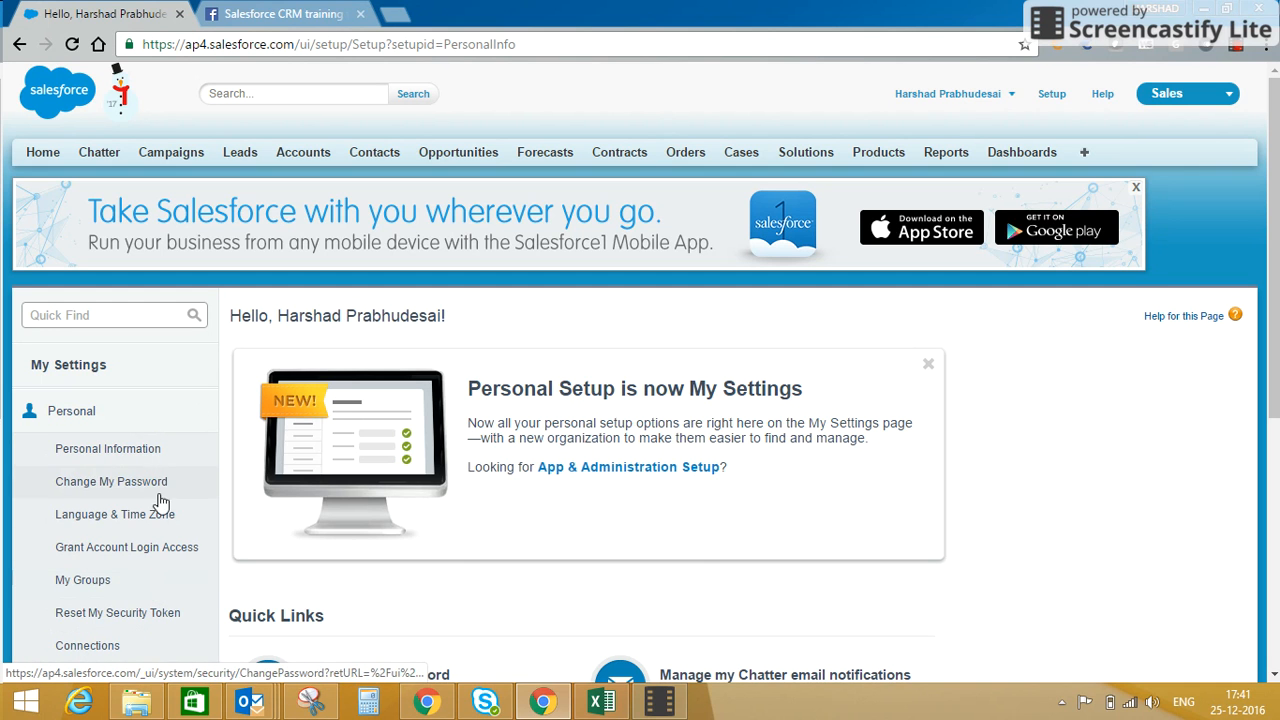
click(155, 582)
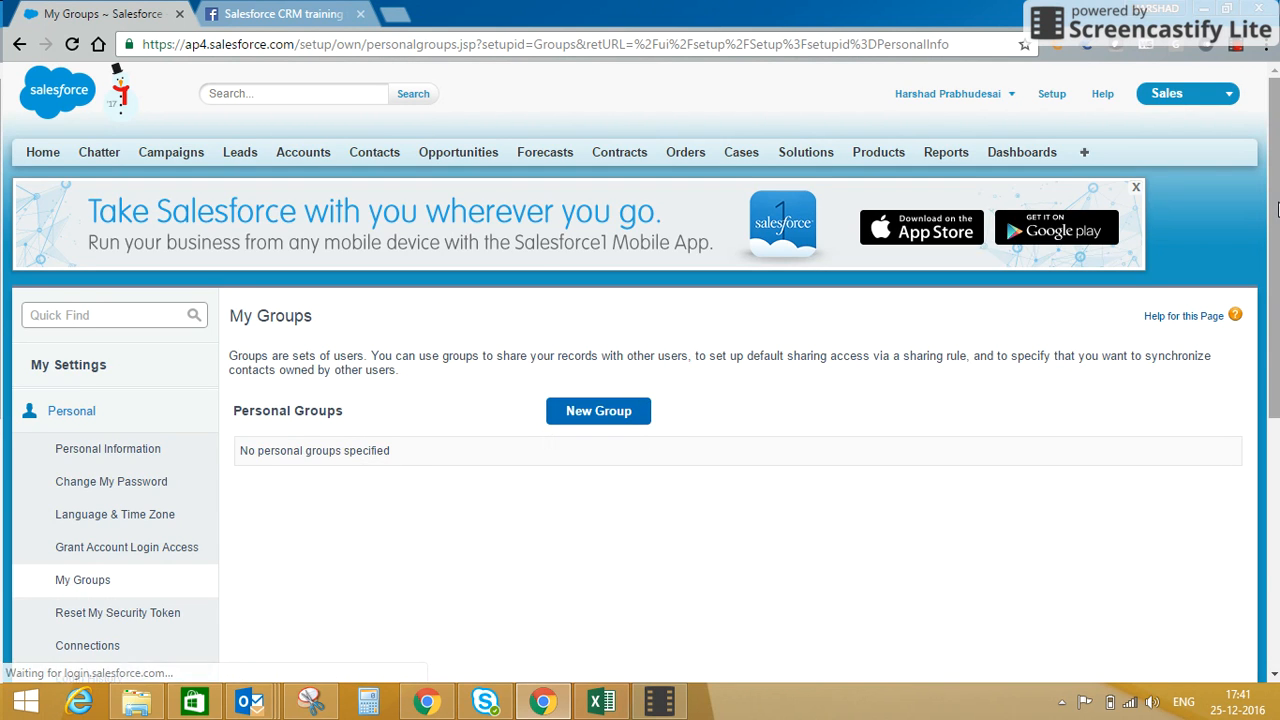
scroll(1272, 192, down, 3)
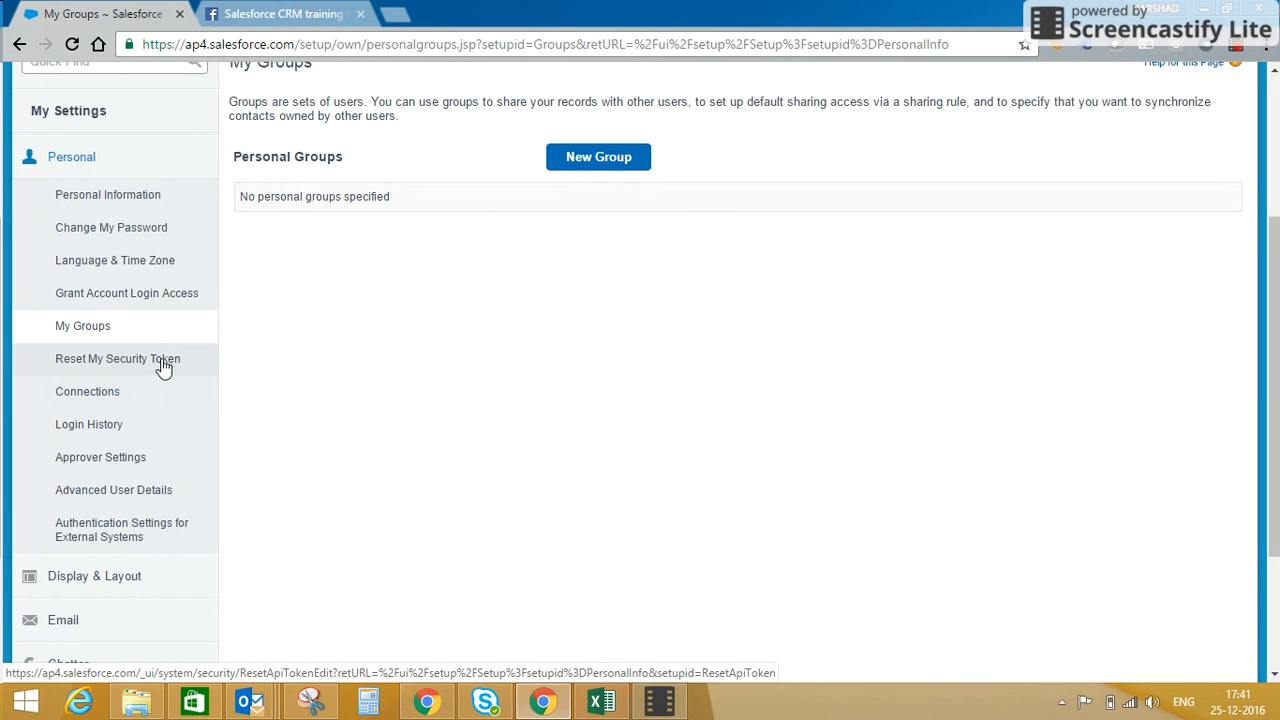
click(145, 440)
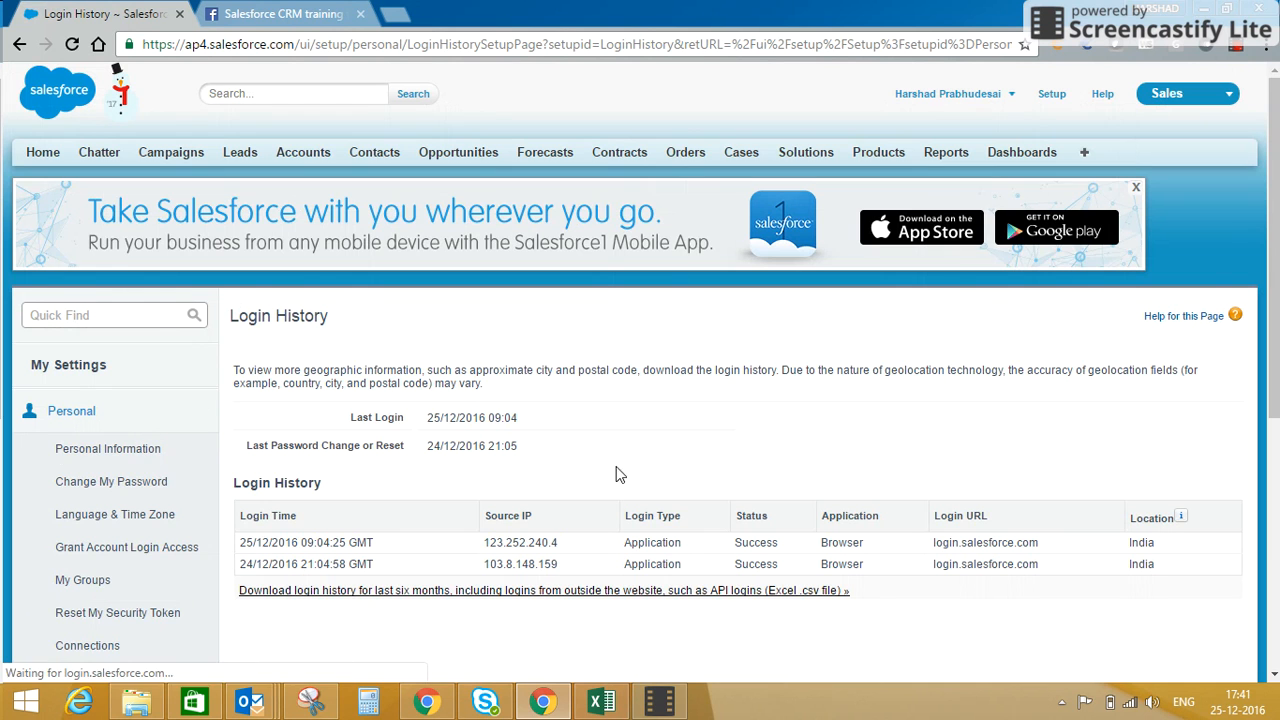
scroll(600, 430, down, 3)
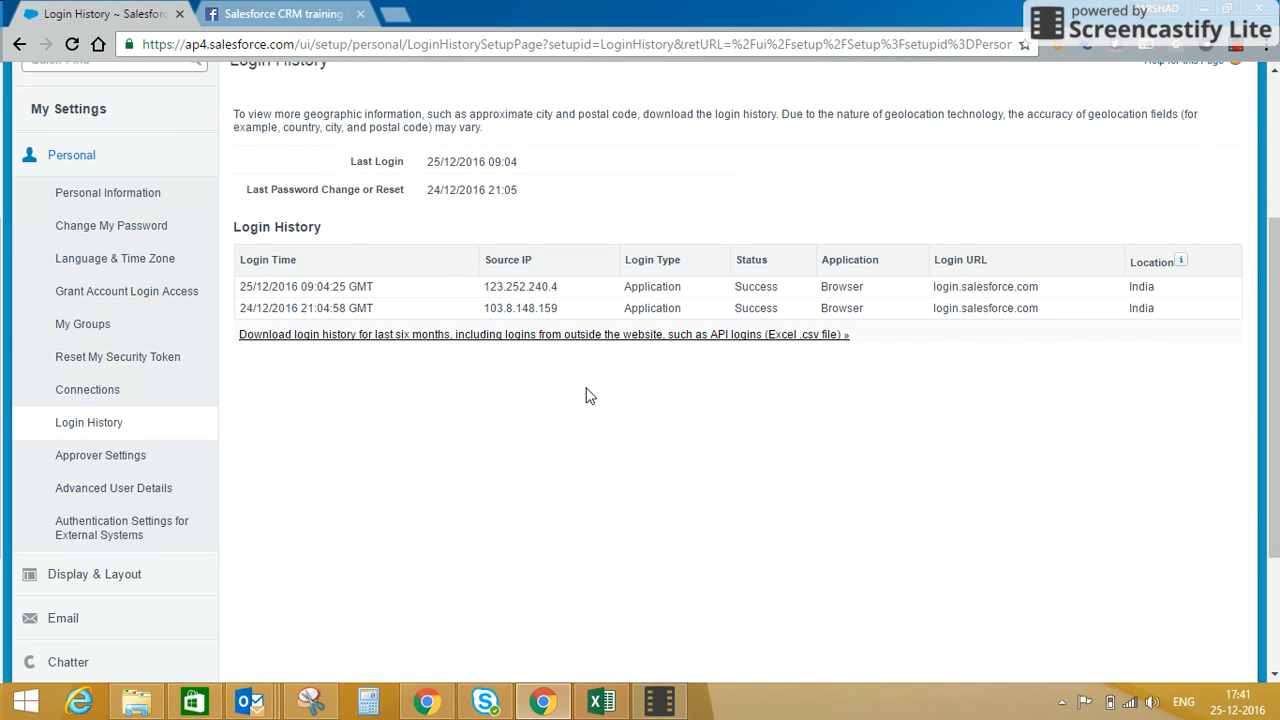
Review the Approver Settings page and the fields of the Advanced User Details page.
click(67, 458)
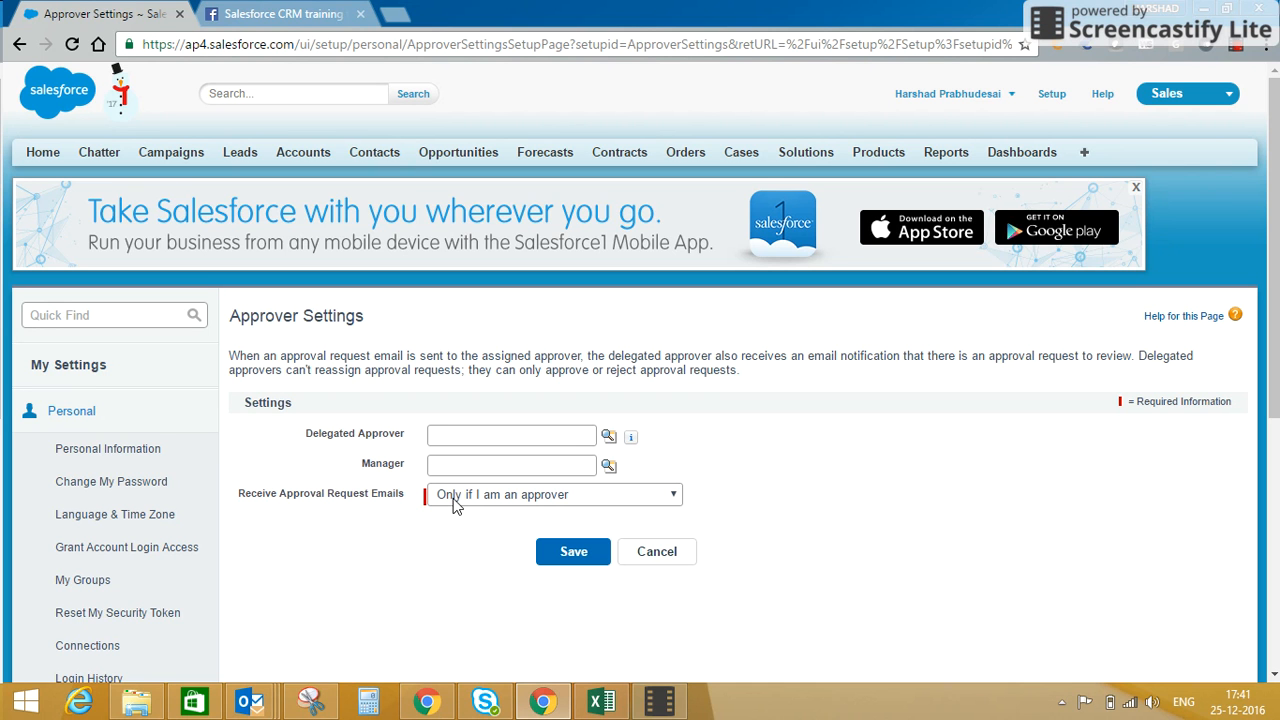
drag(1274, 312, 1276, 451)
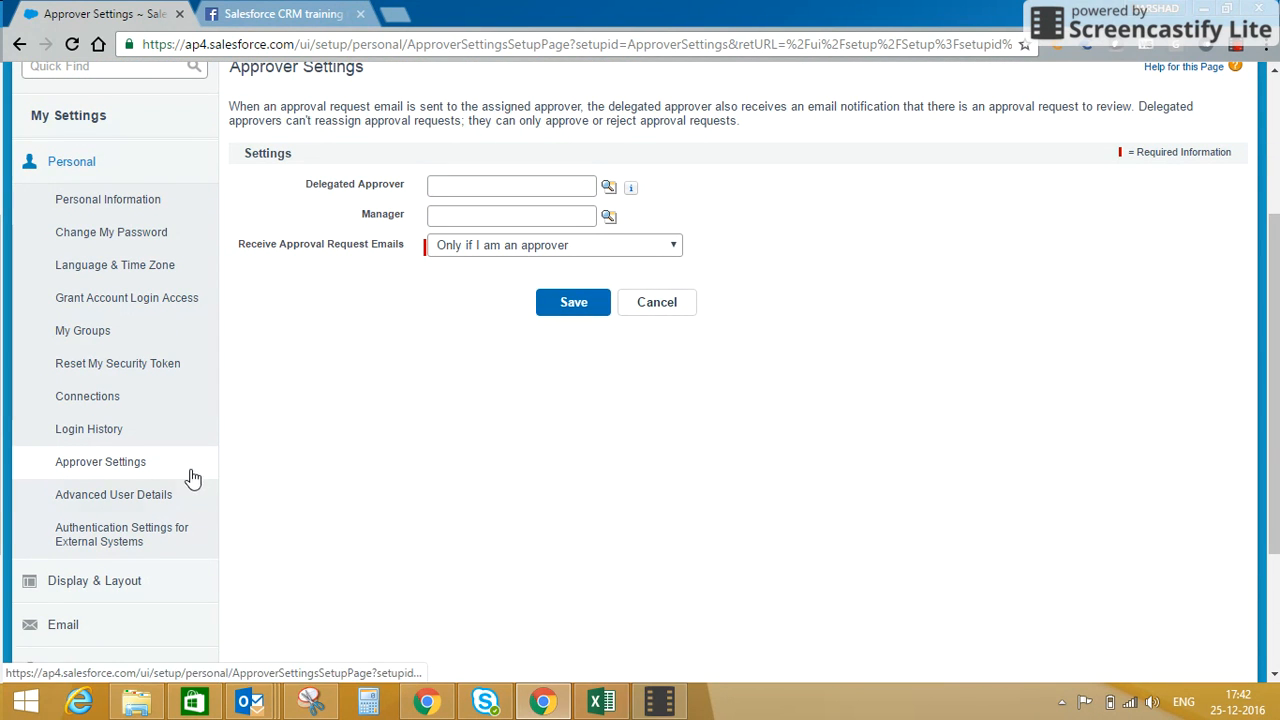
click(160, 506)
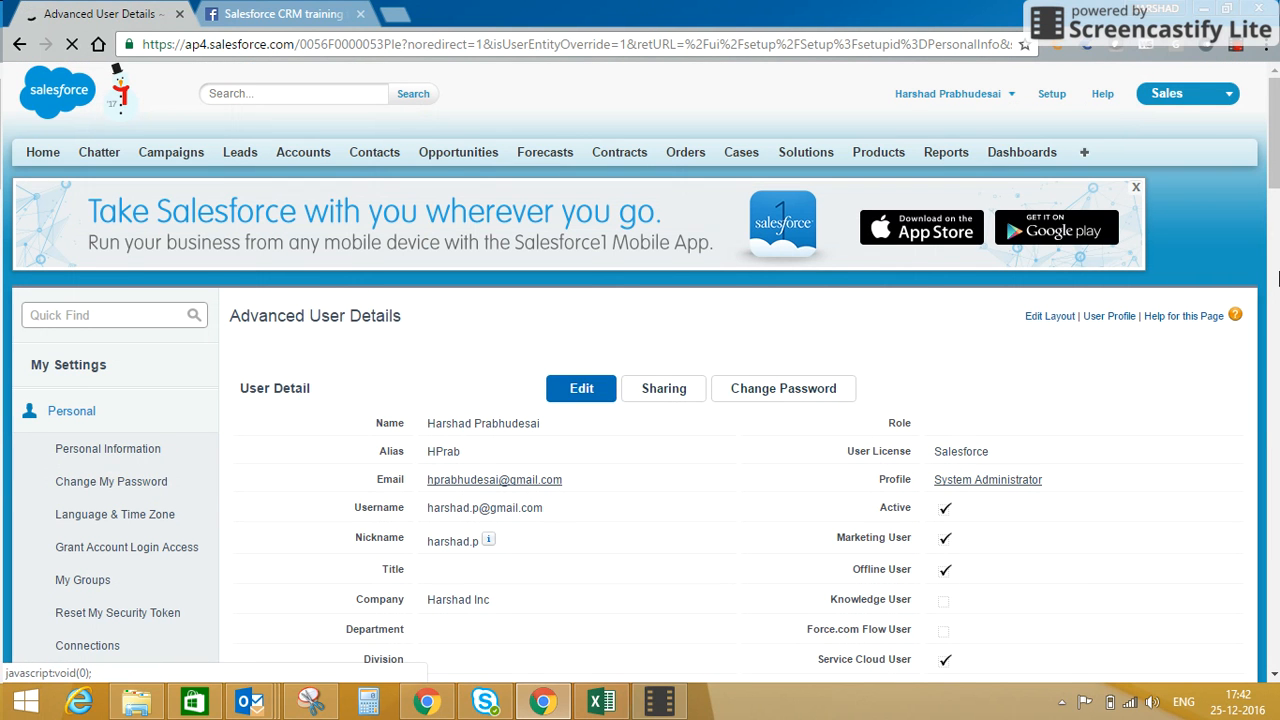
drag(1275, 165, 1275, 219)
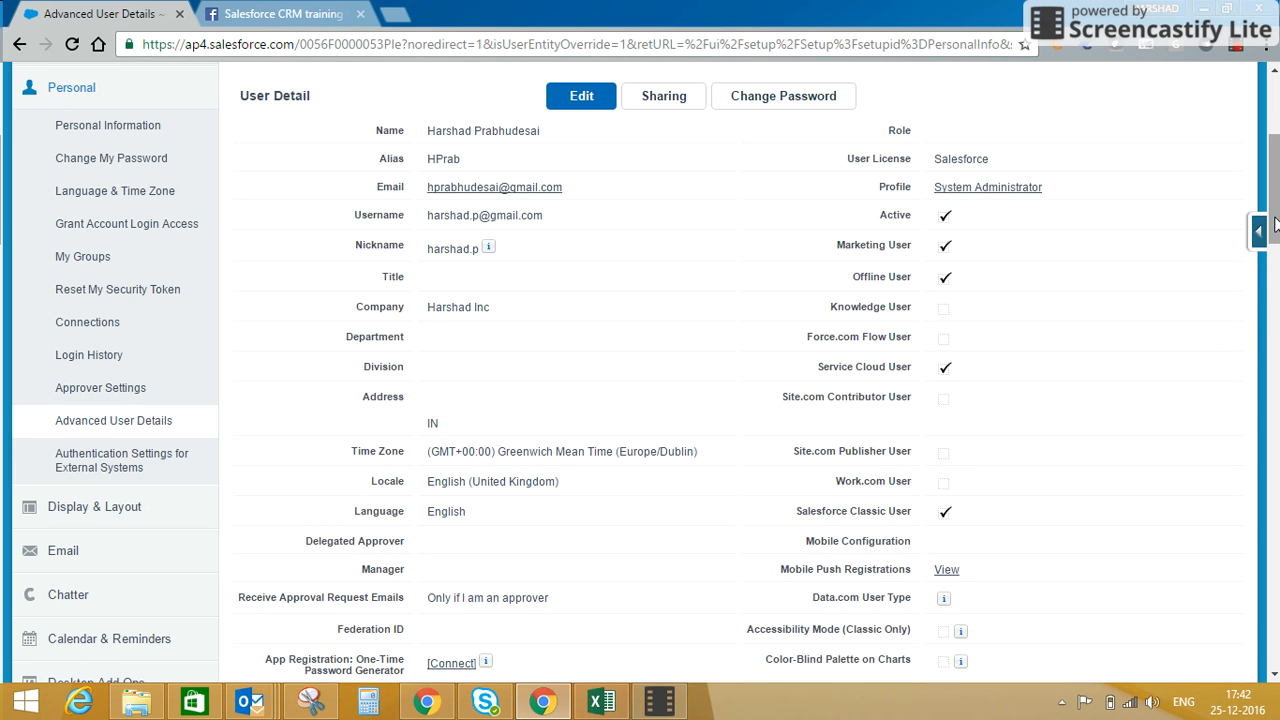
scroll(1275, 248, down, 1)
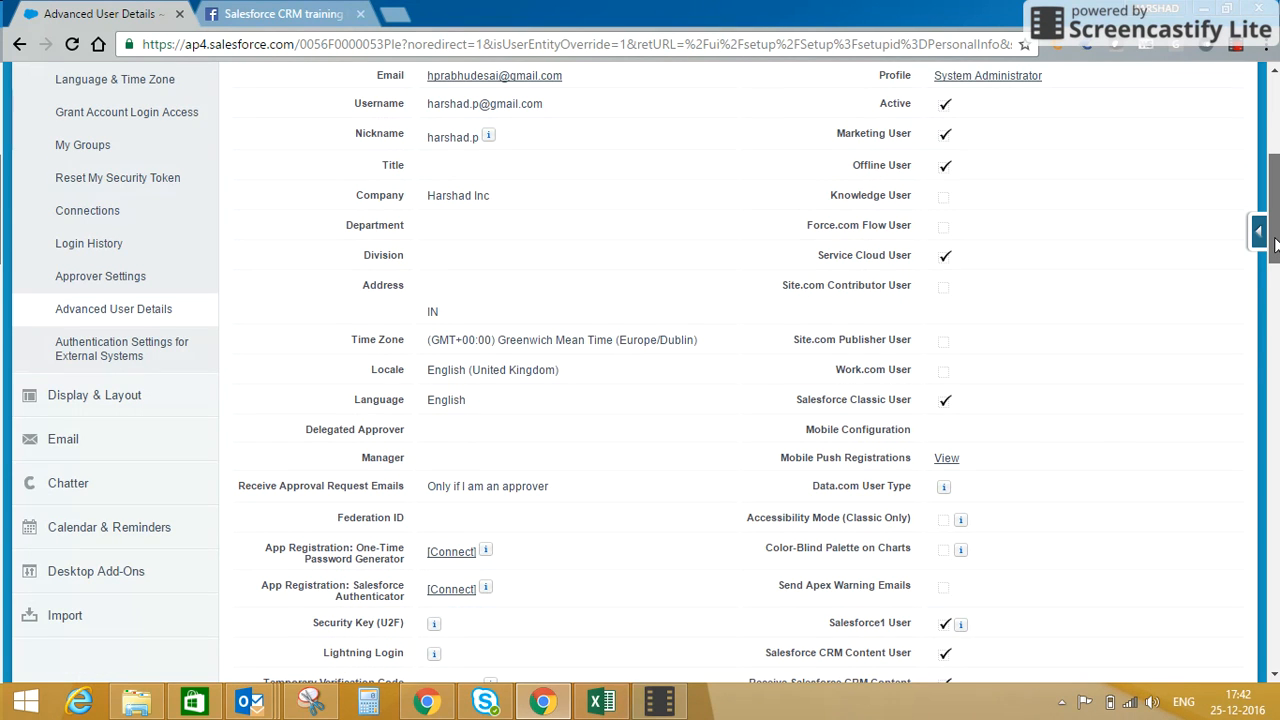
drag(1275, 245, 1275, 250)
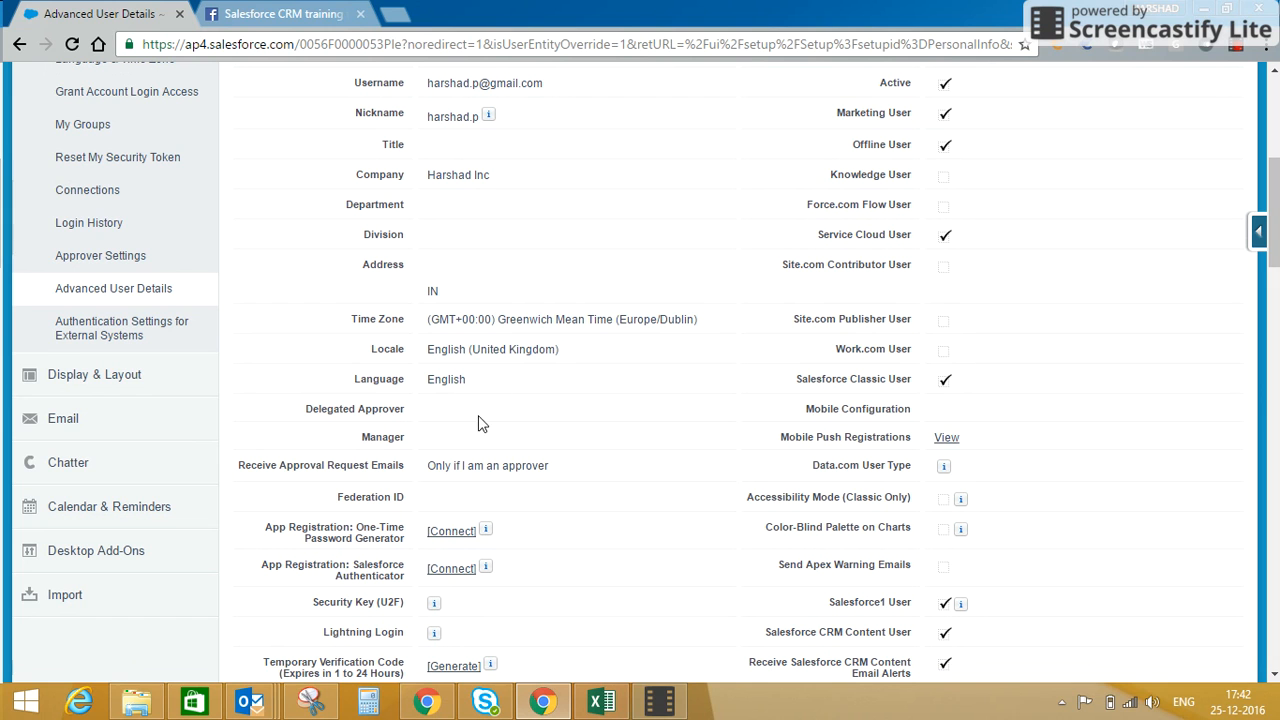
View Customize My Tabs, and open the Home page customization from Customize My Pages, leaving it without saving.
click(55, 383)
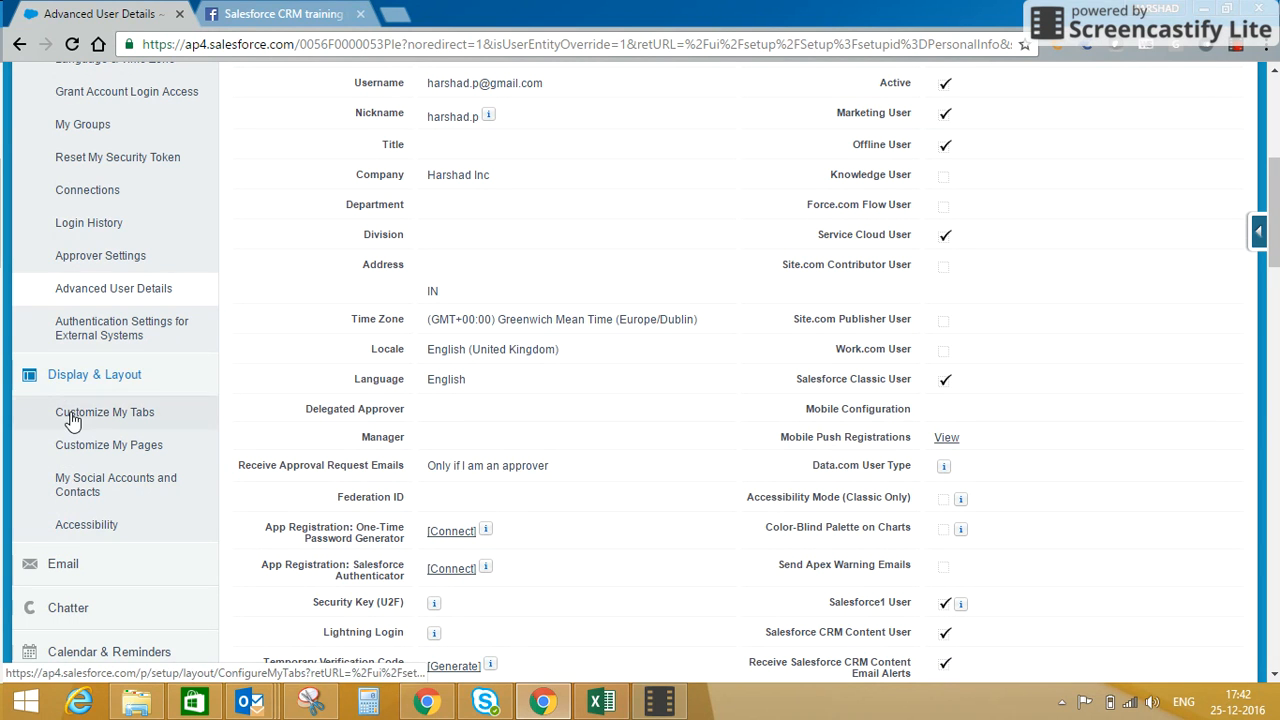
click(72, 420)
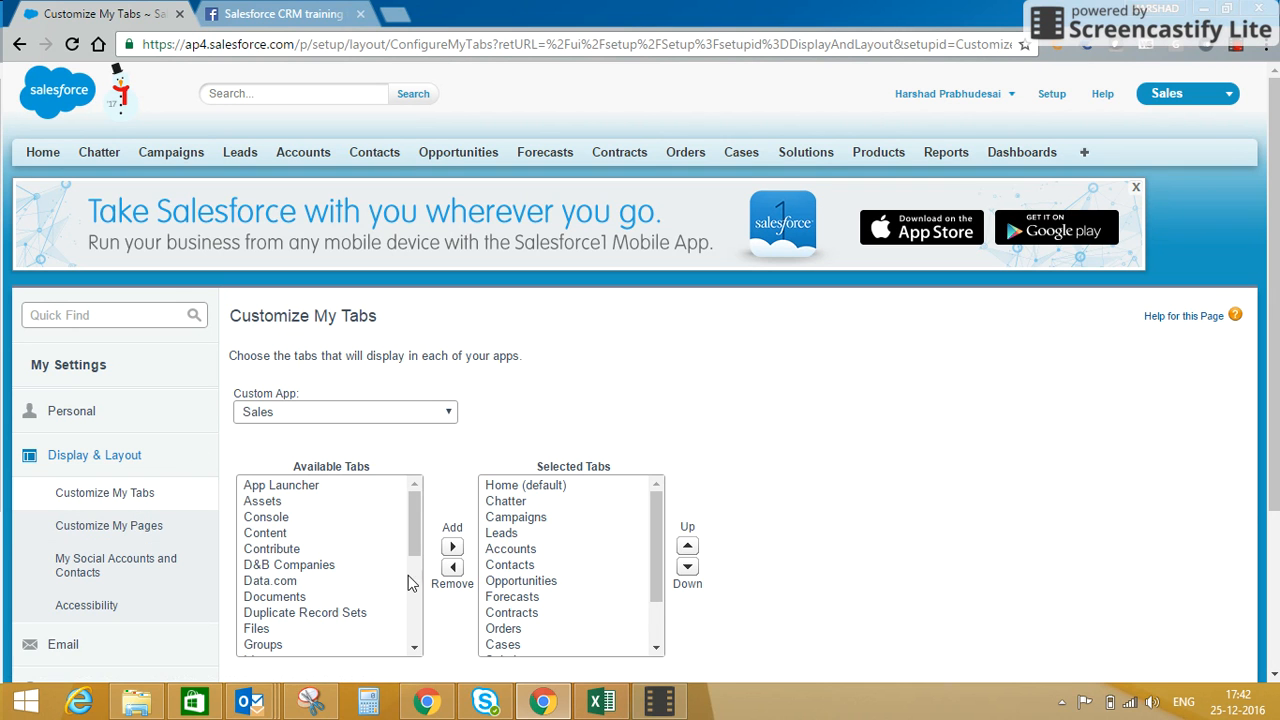
click(125, 526)
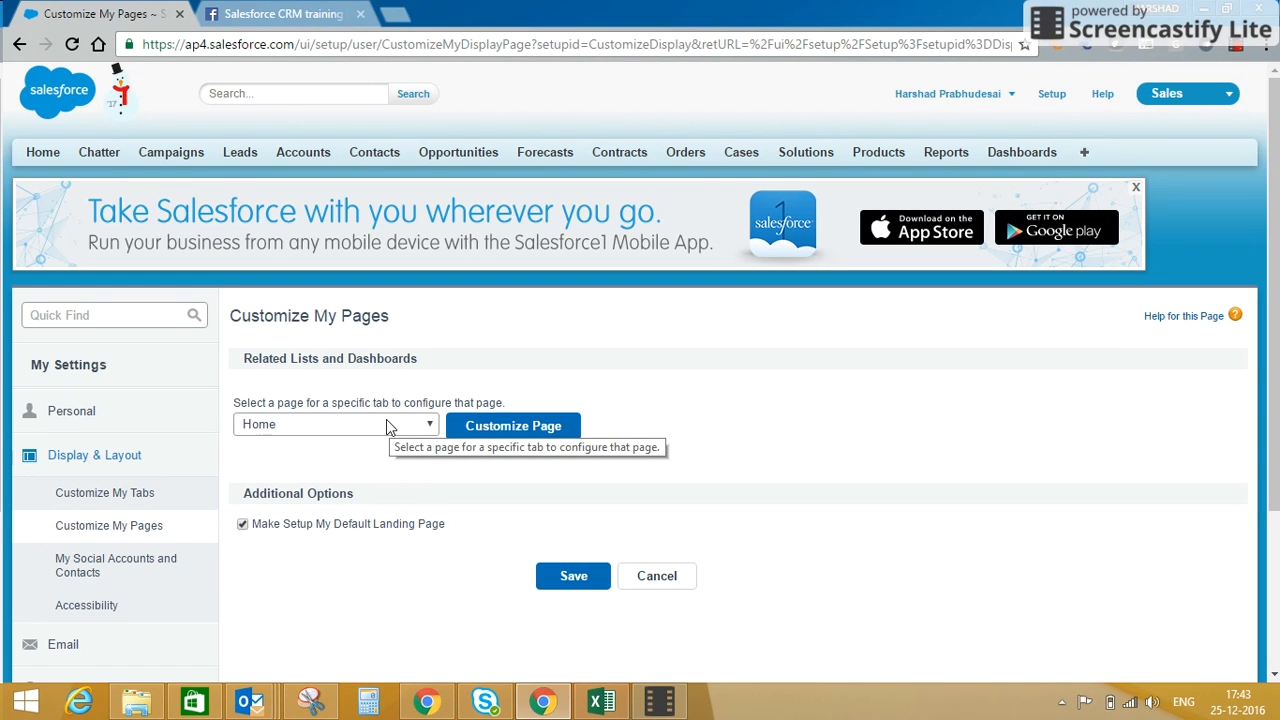
click(491, 433)
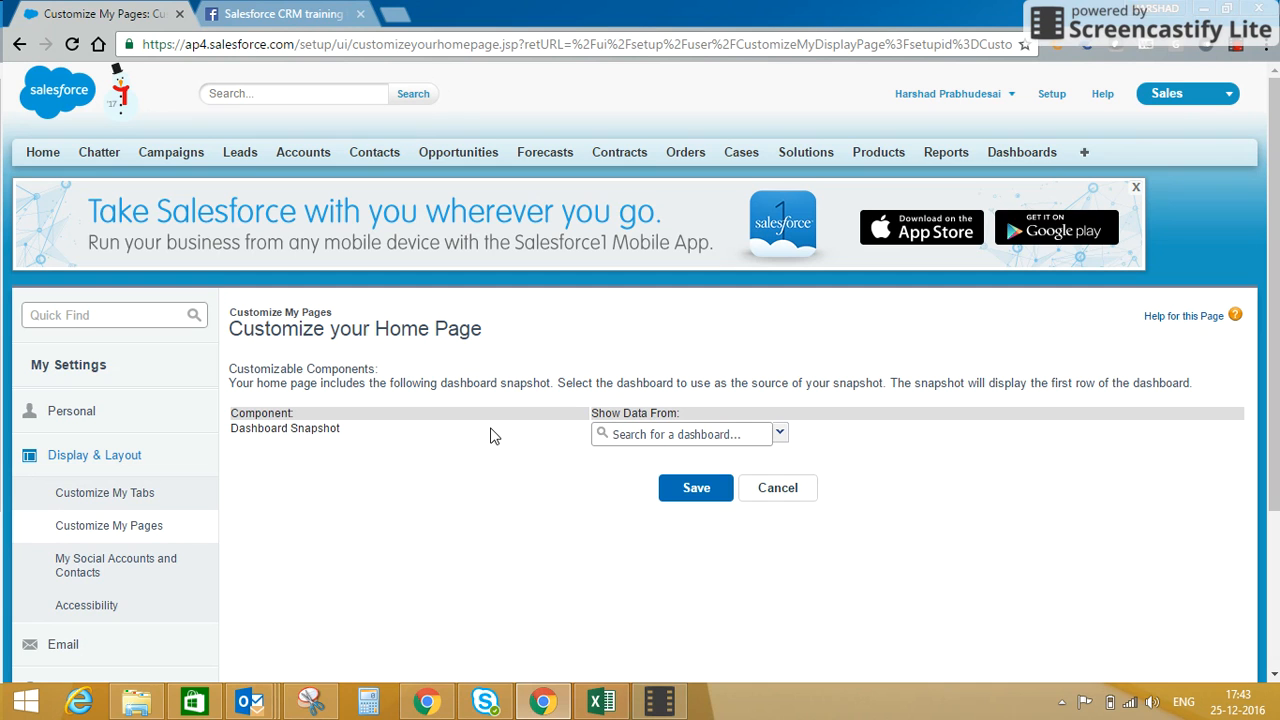
click(660, 442)
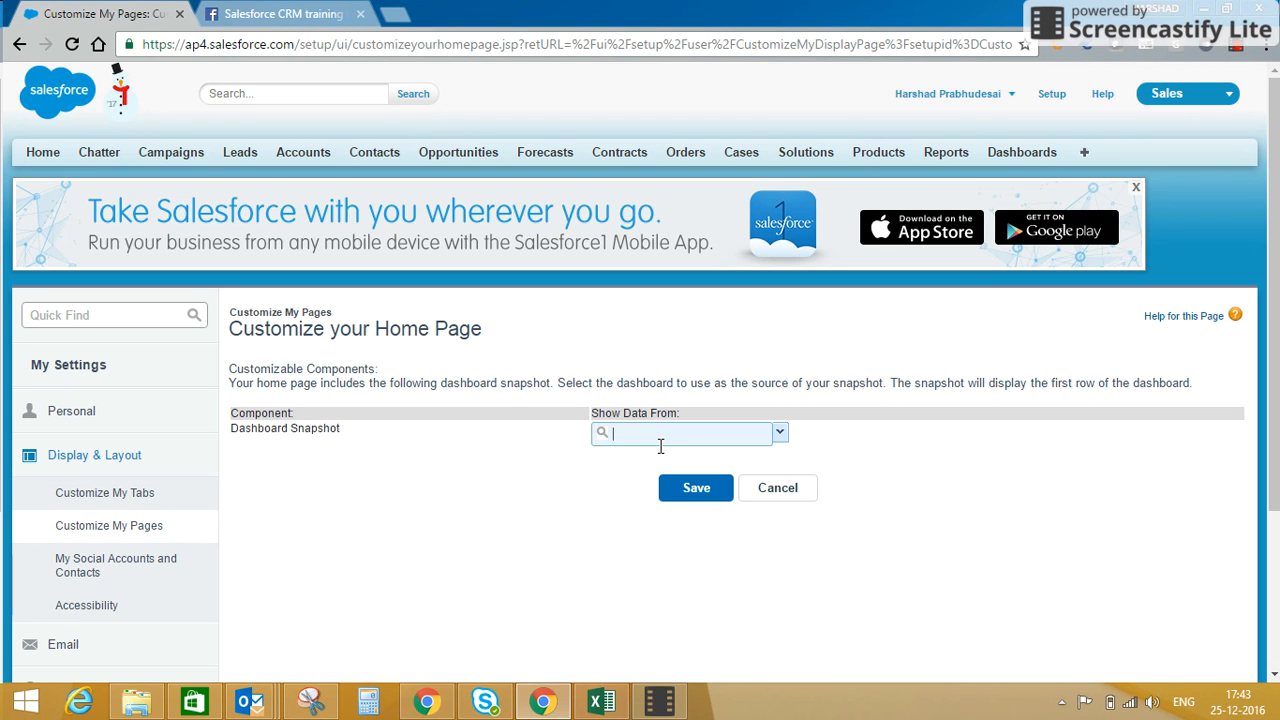
click(766, 500)
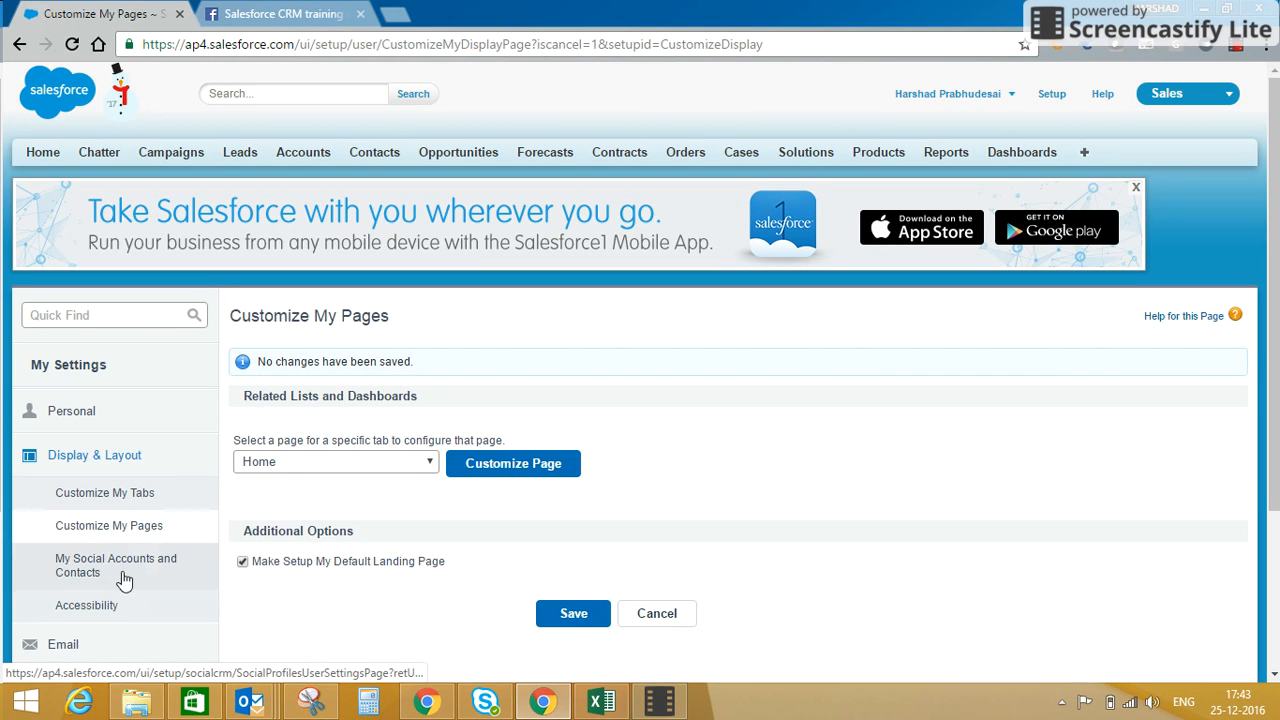
Review My Social Accounts and Contacts, and examine My Email Settings down to the Email Signature field.
click(115, 568)
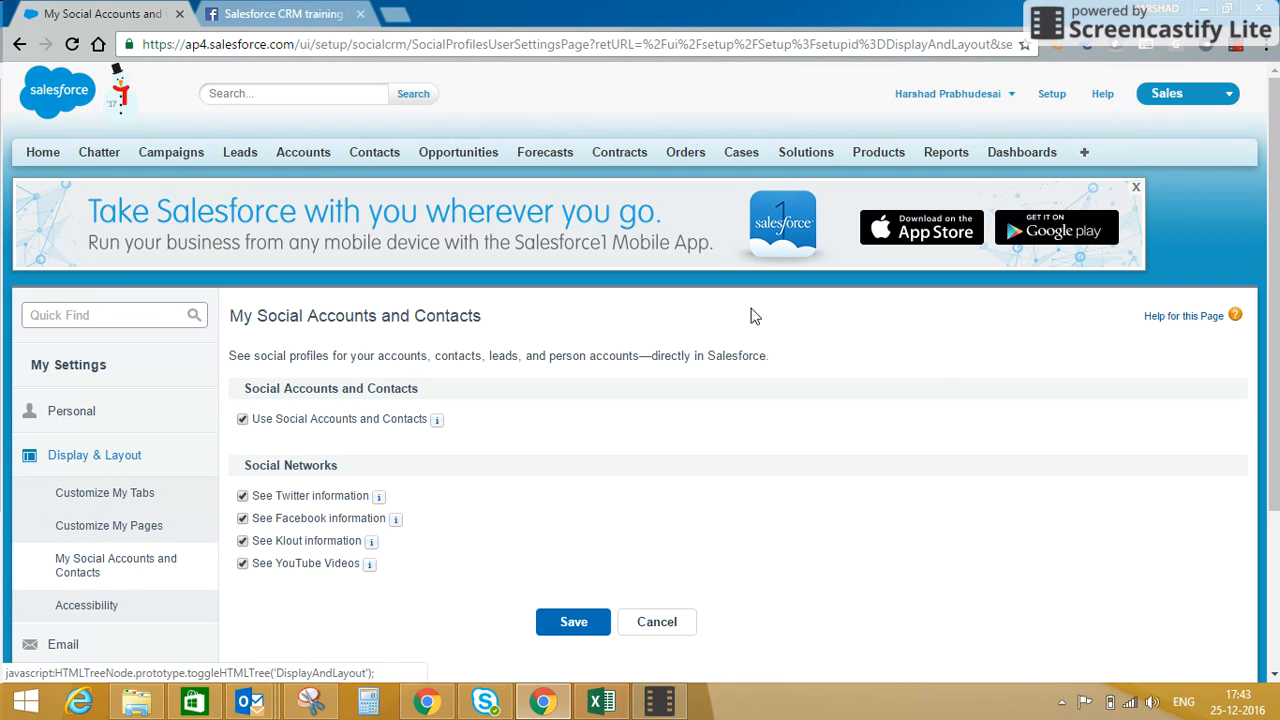
scroll(1277, 453, down, 2)
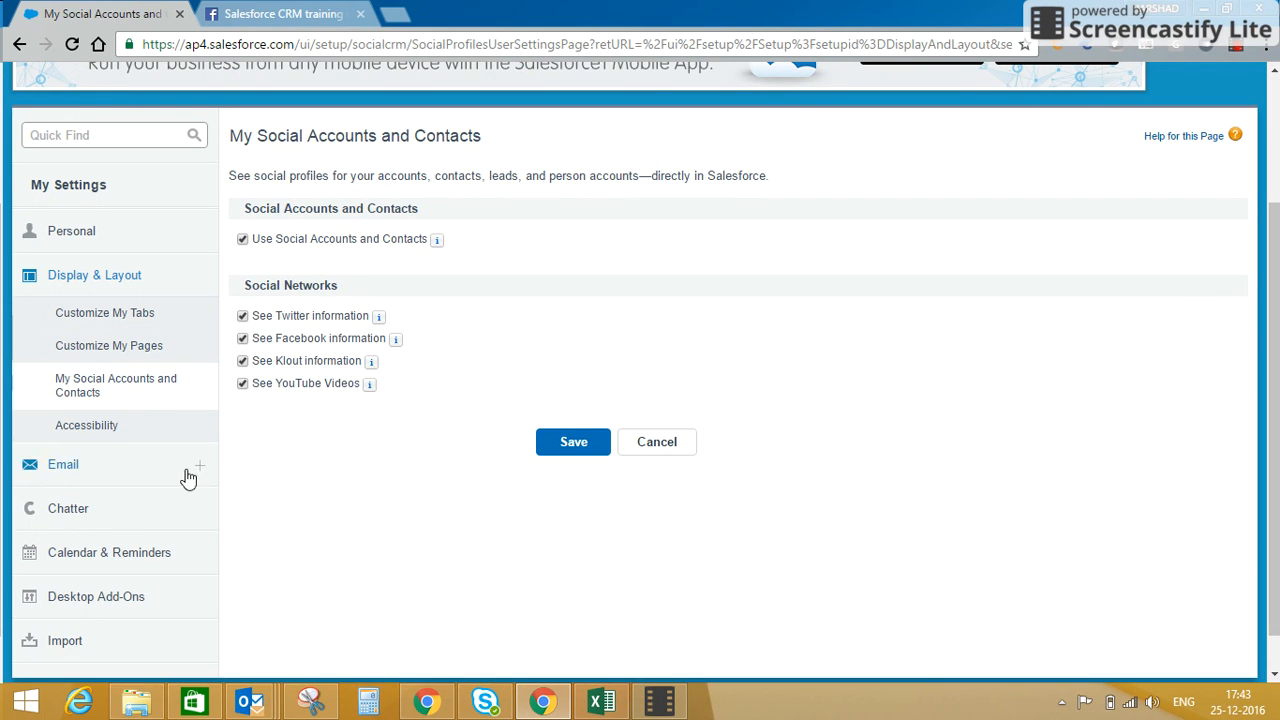
click(93, 474)
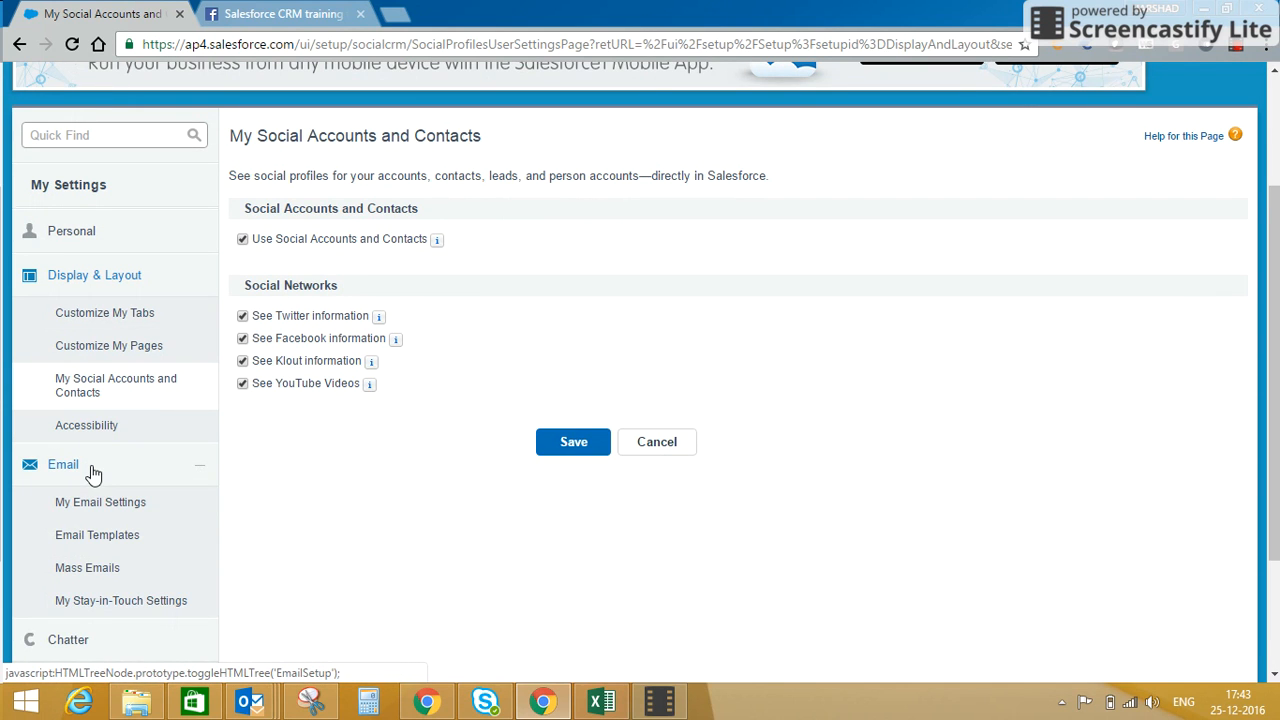
click(96, 504)
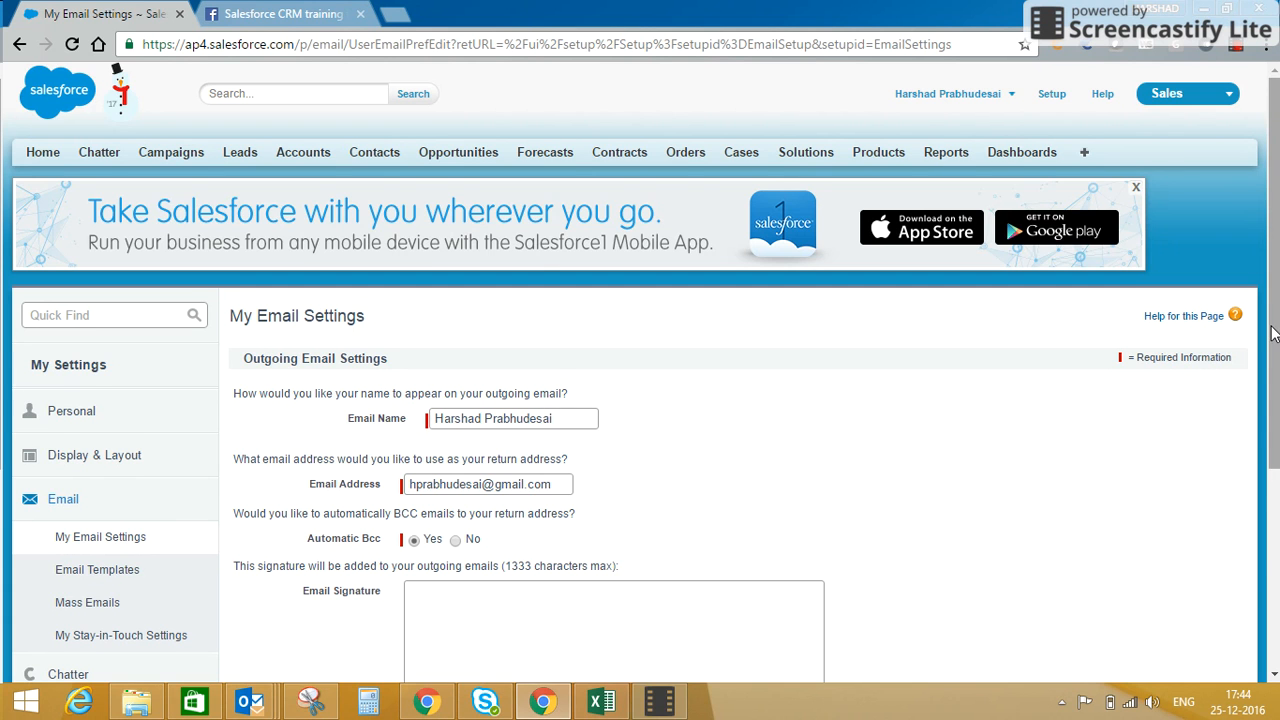
drag(1275, 336, 1278, 449)
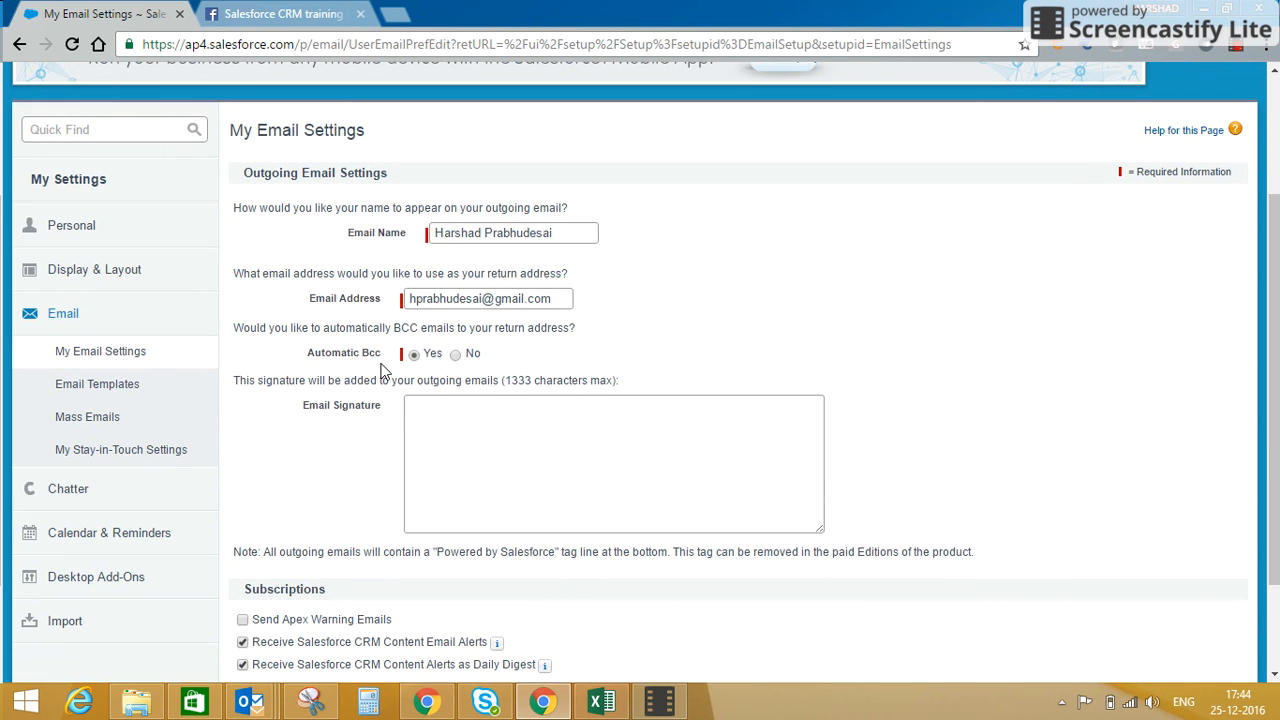
click(462, 442)
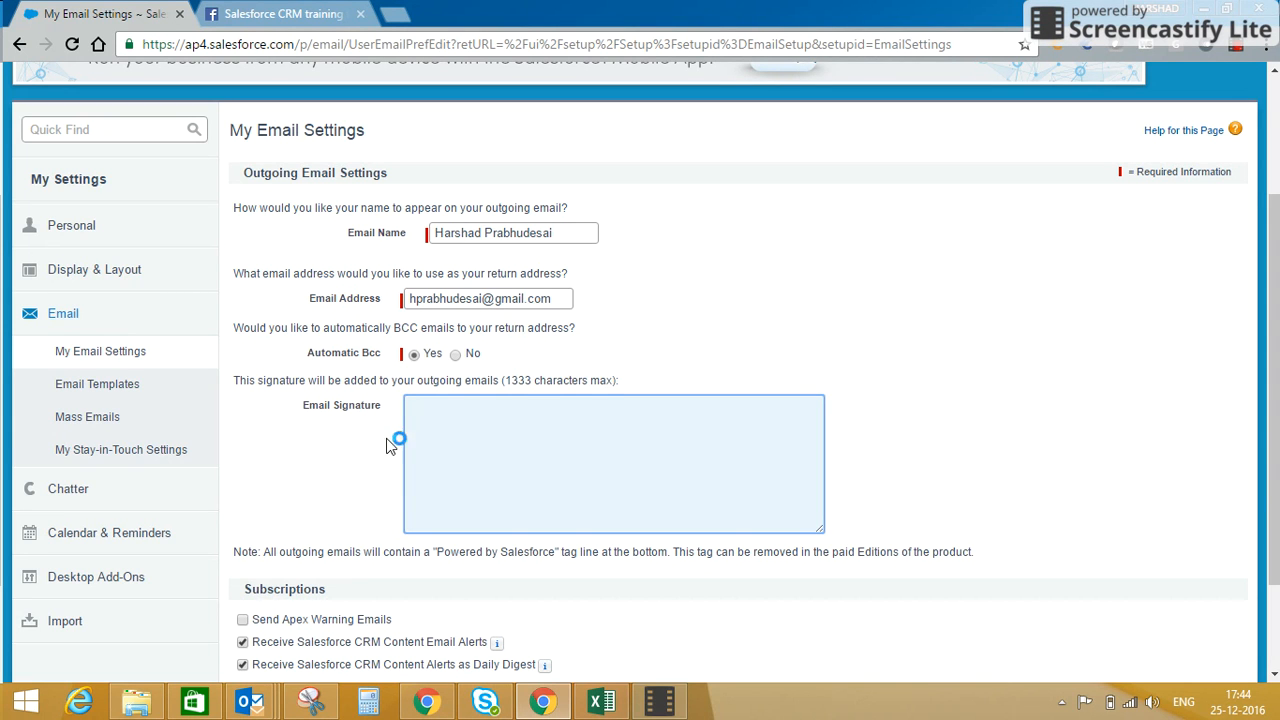
Examine the list of unfiled public templates on the Email Templates page.
click(75, 396)
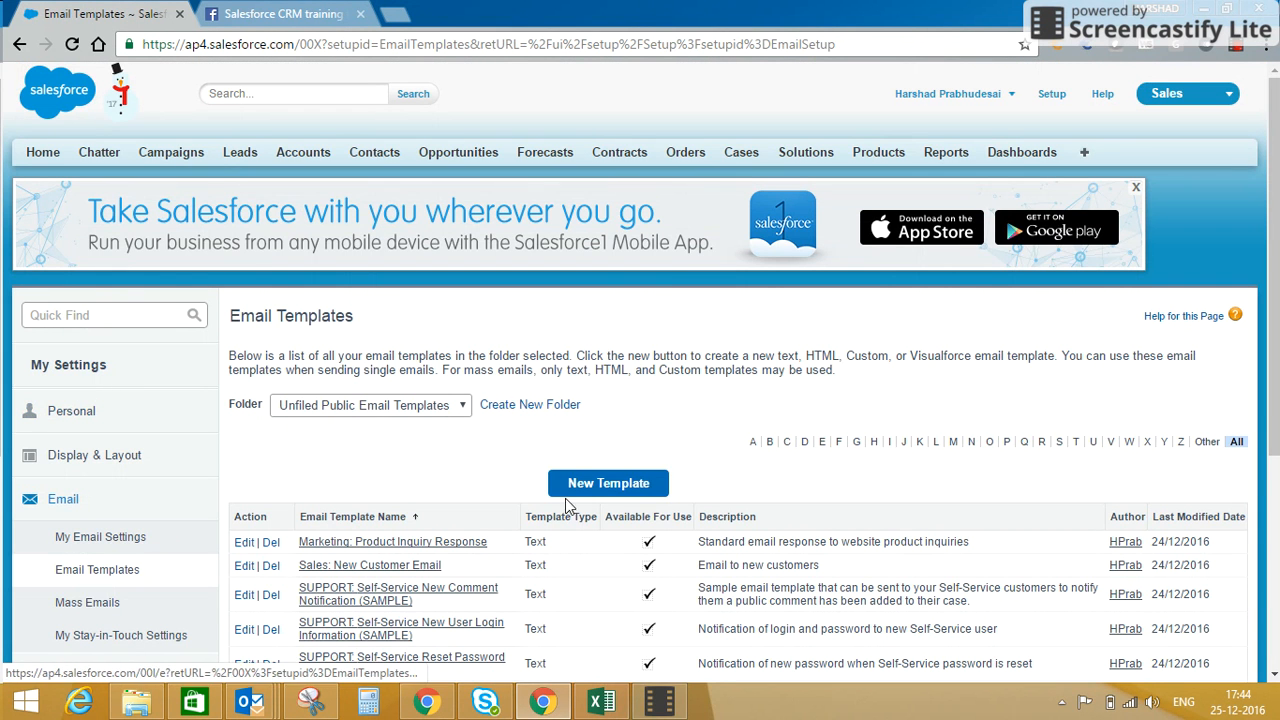
drag(1275, 230, 1275, 398)
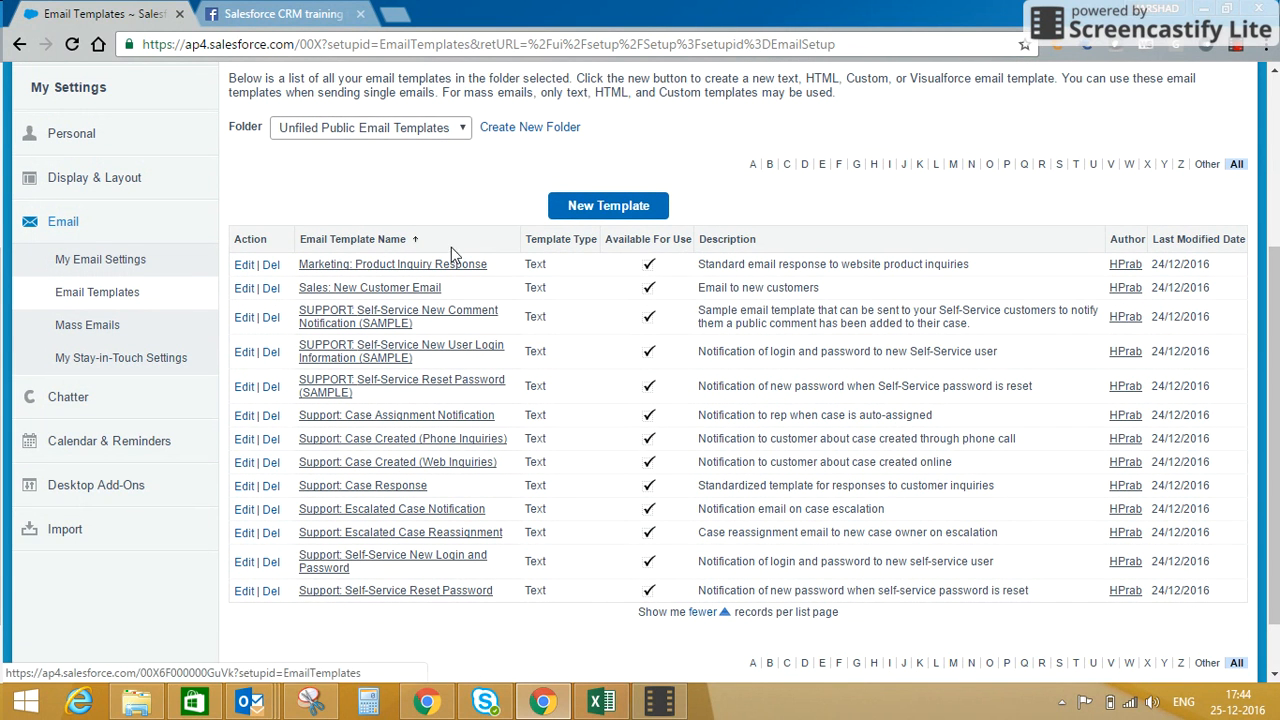
In Chatter's My Feeds settings, enable automatically following records that I create and save.
click(115, 397)
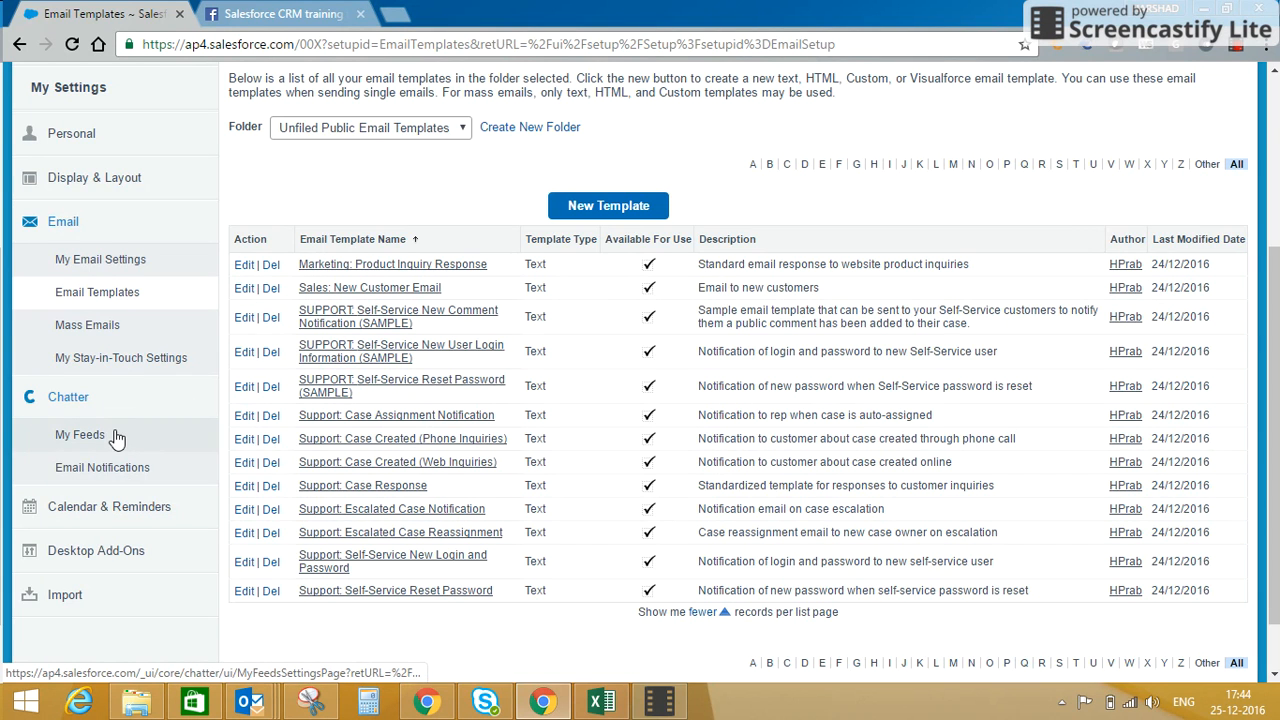
click(113, 436)
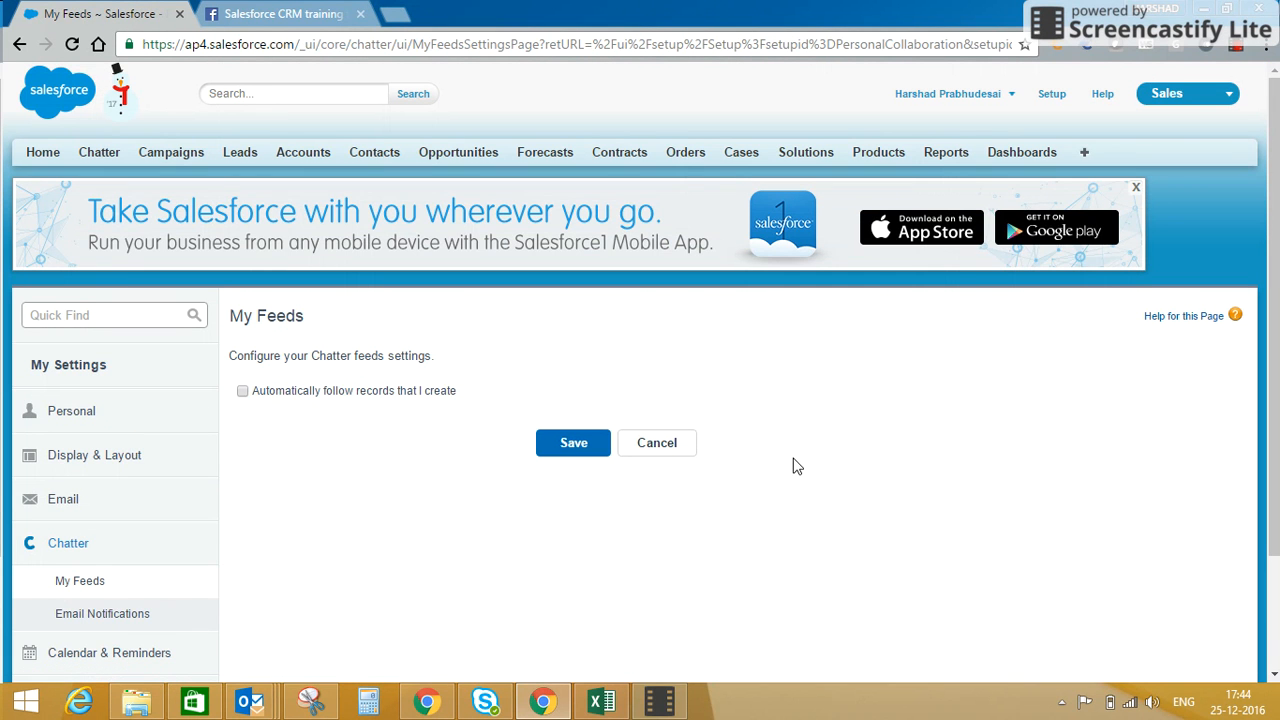
scroll(1275, 262, down, 1)
scroll(1275, 262, down, 1)
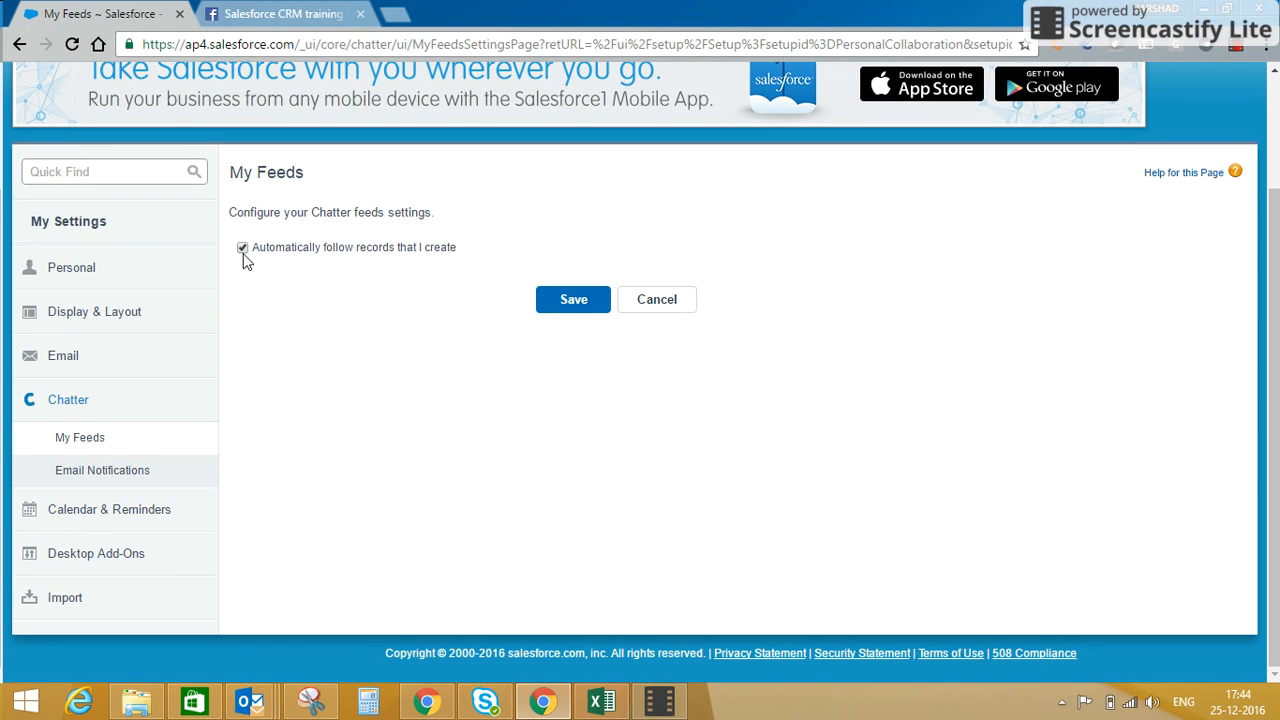
click(562, 305)
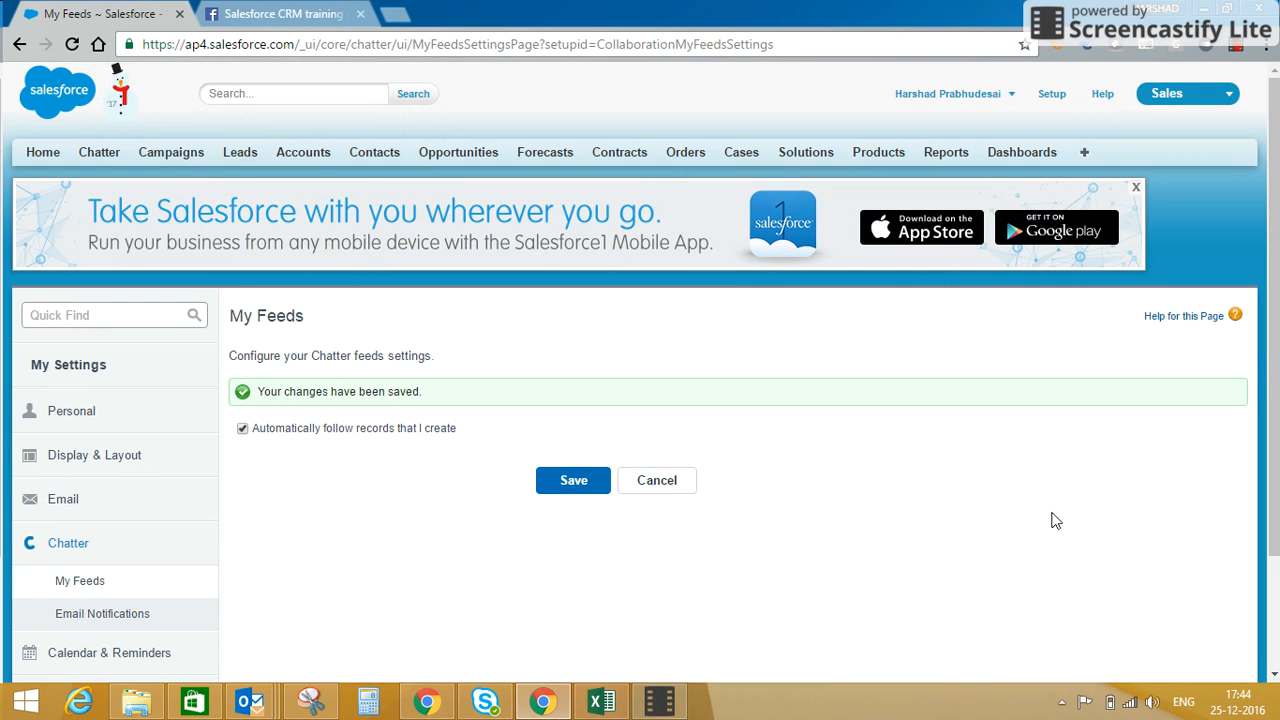
Review the Chatter Email Notifications settings, including the personal email options.
scroll(750, 510, down, 2)
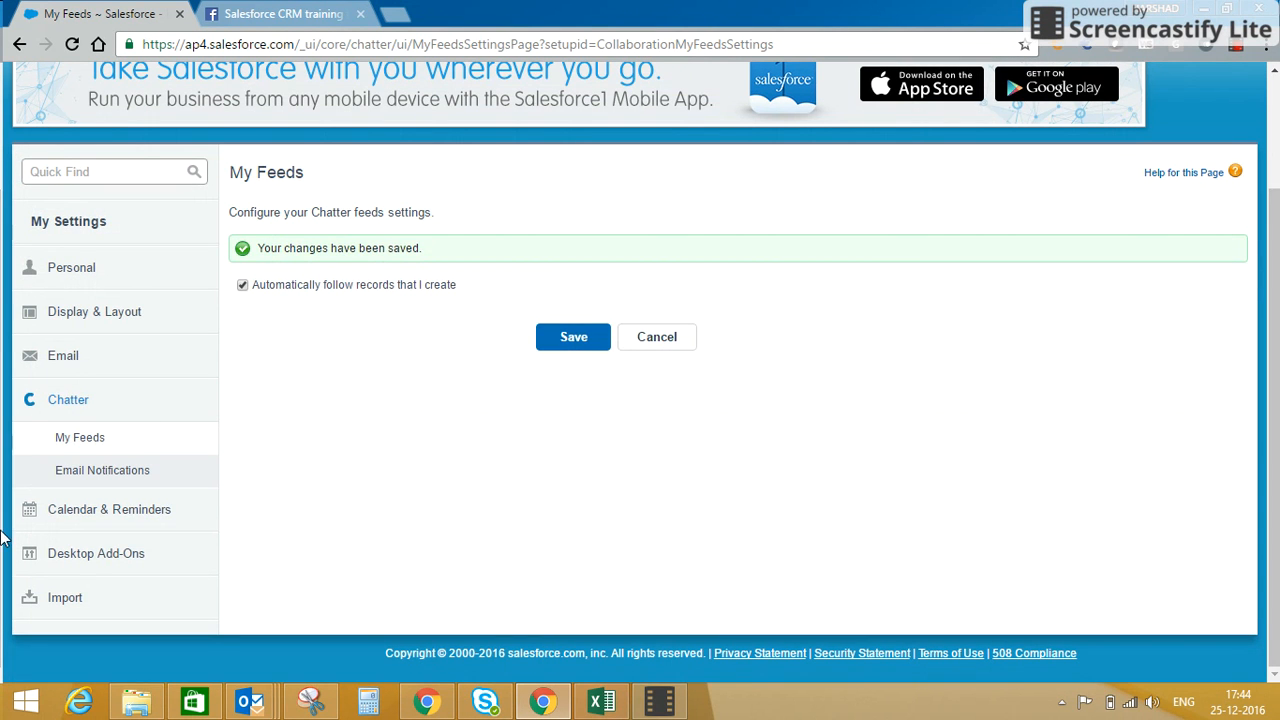
click(72, 474)
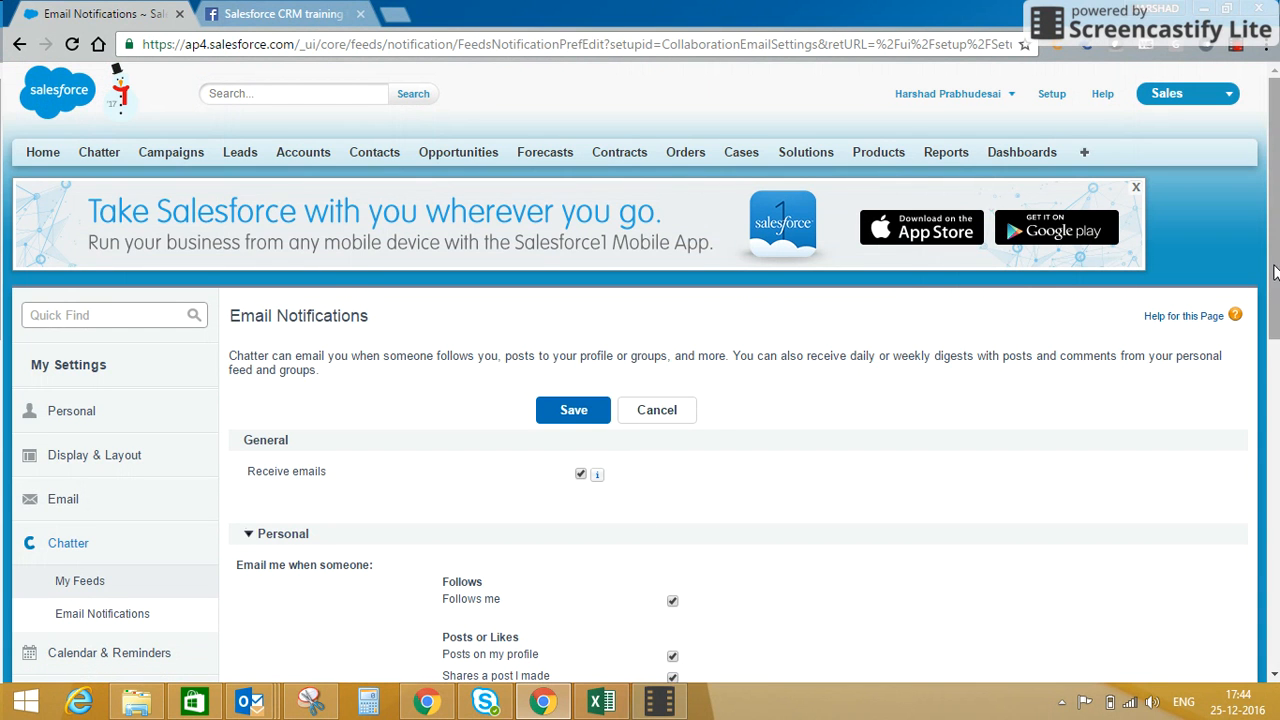
drag(1275, 272, 1263, 415)
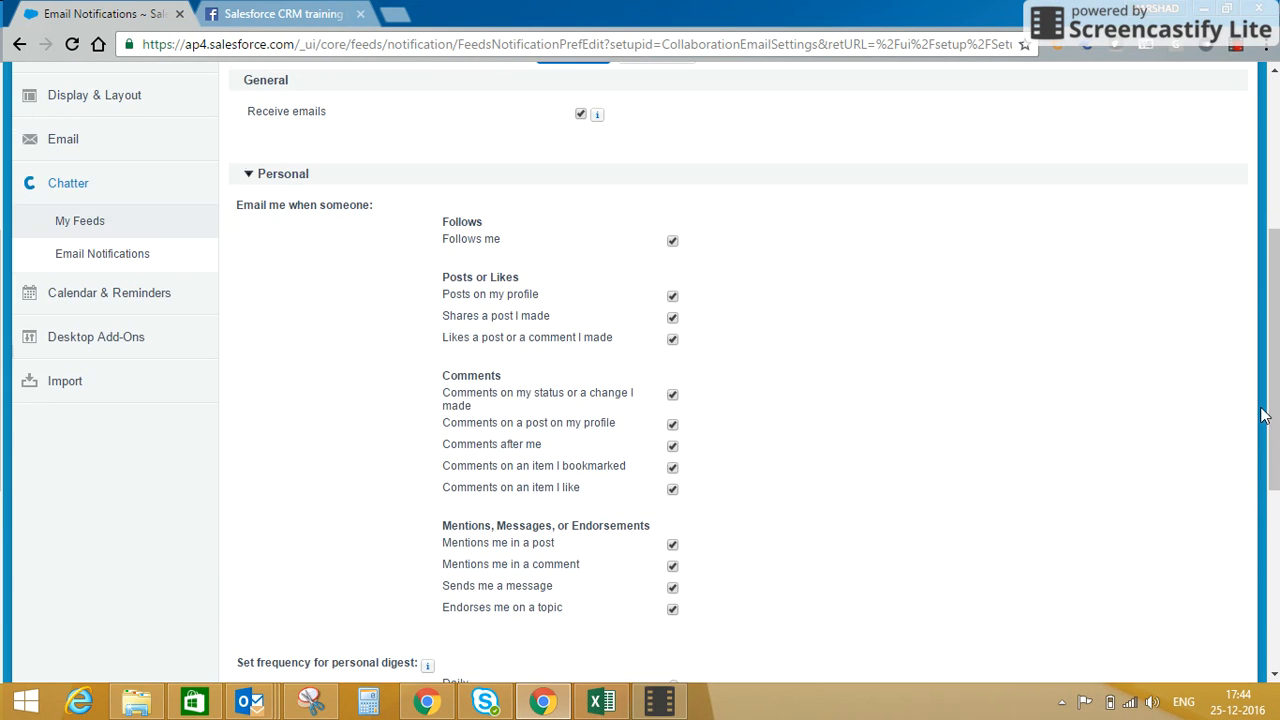
Show the options under Calendar & Reminders and Desktop Add-Ons.
click(48, 300)
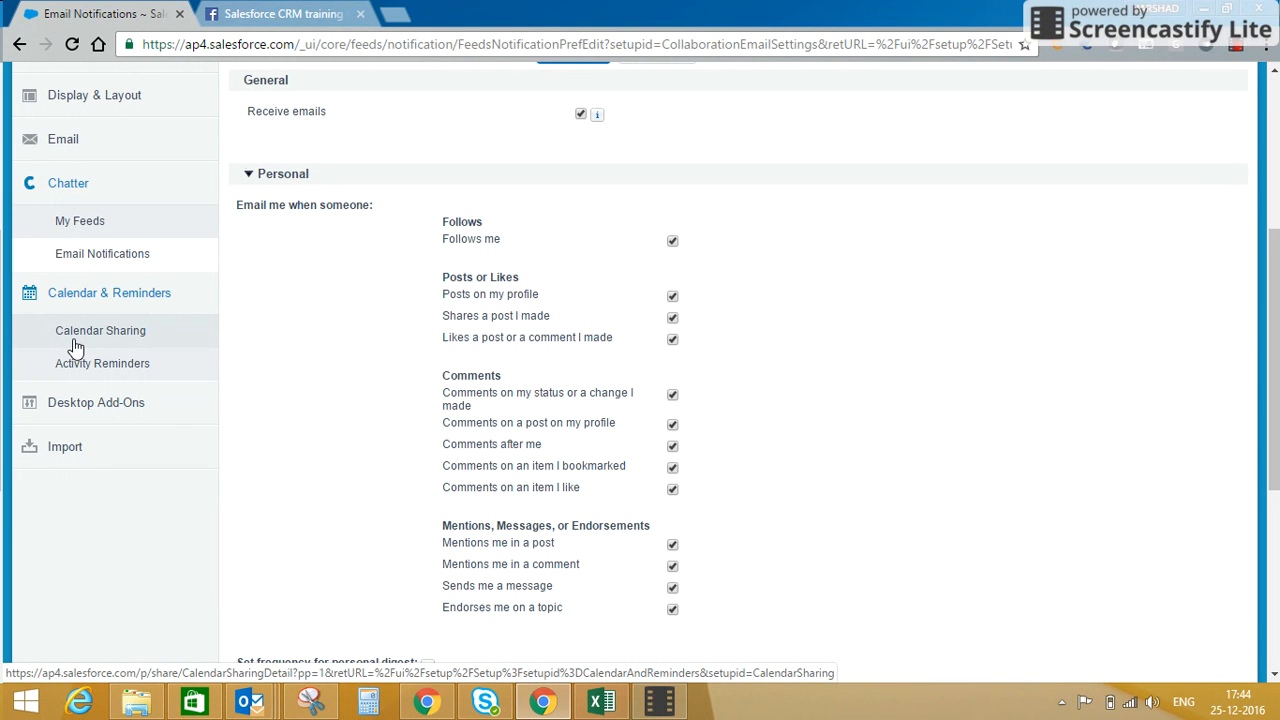
click(87, 410)
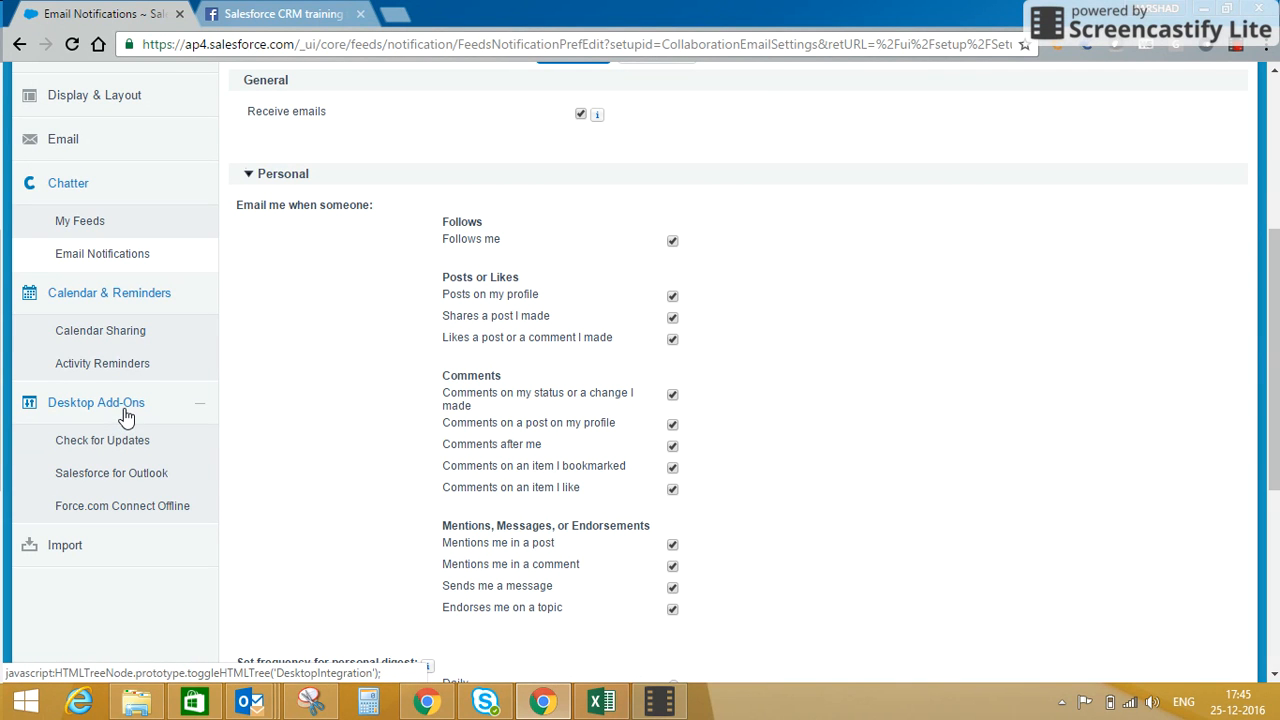
Open the Data Import Wizard from the Import settings and review its landing page.
click(122, 547)
click(134, 584)
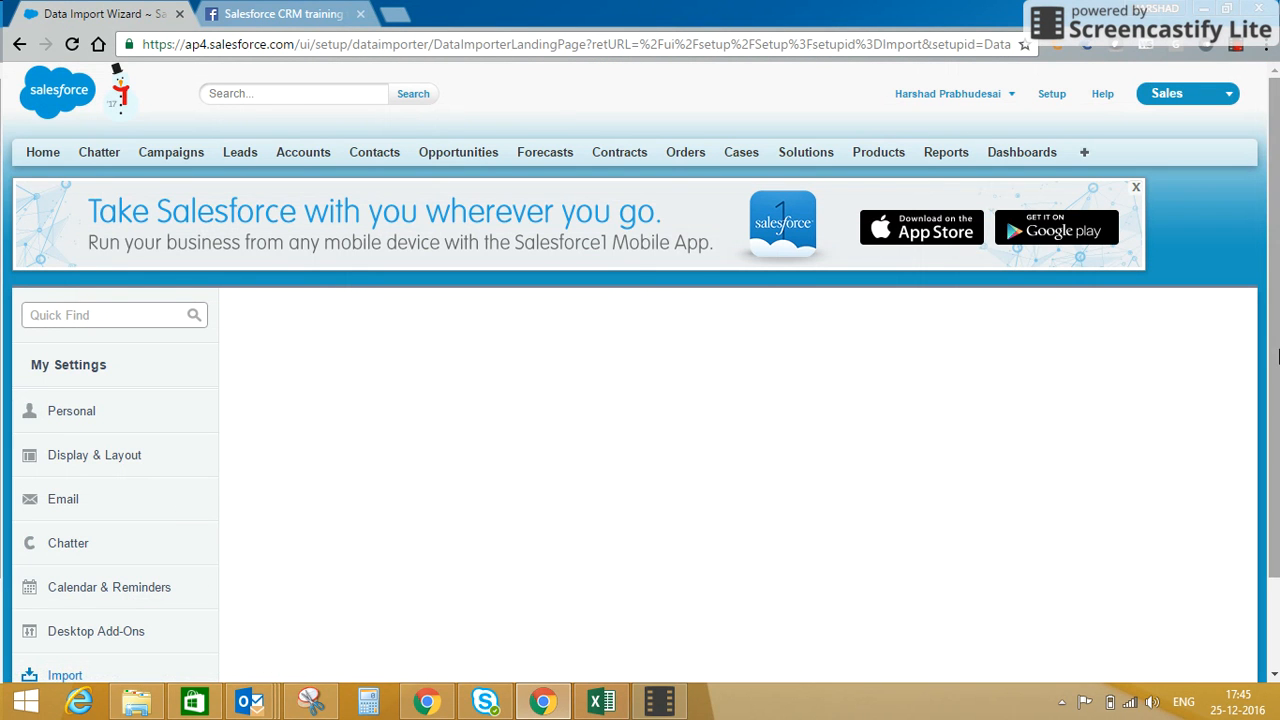
drag(1276, 280, 1275, 391)
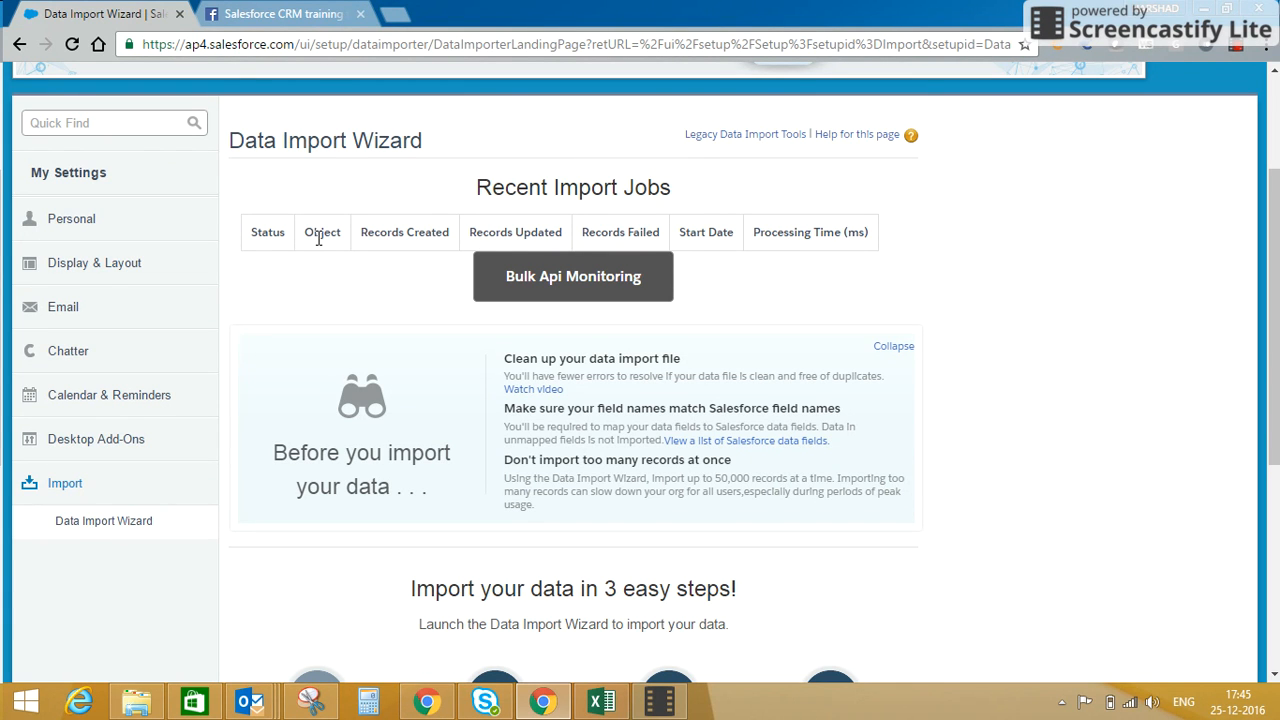
Expand the Personal settings and look over the settings categories and the Data Import Wizard's import stages.
click(127, 240)
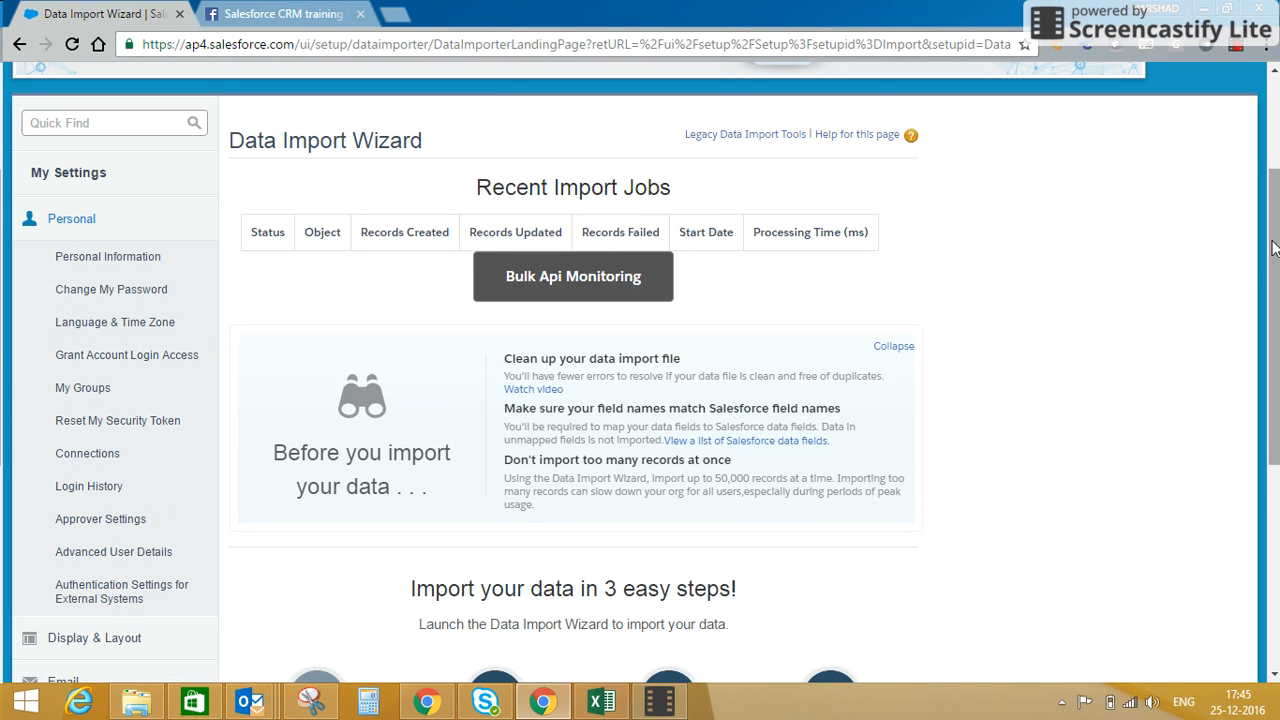
drag(1278, 258, 1278, 406)
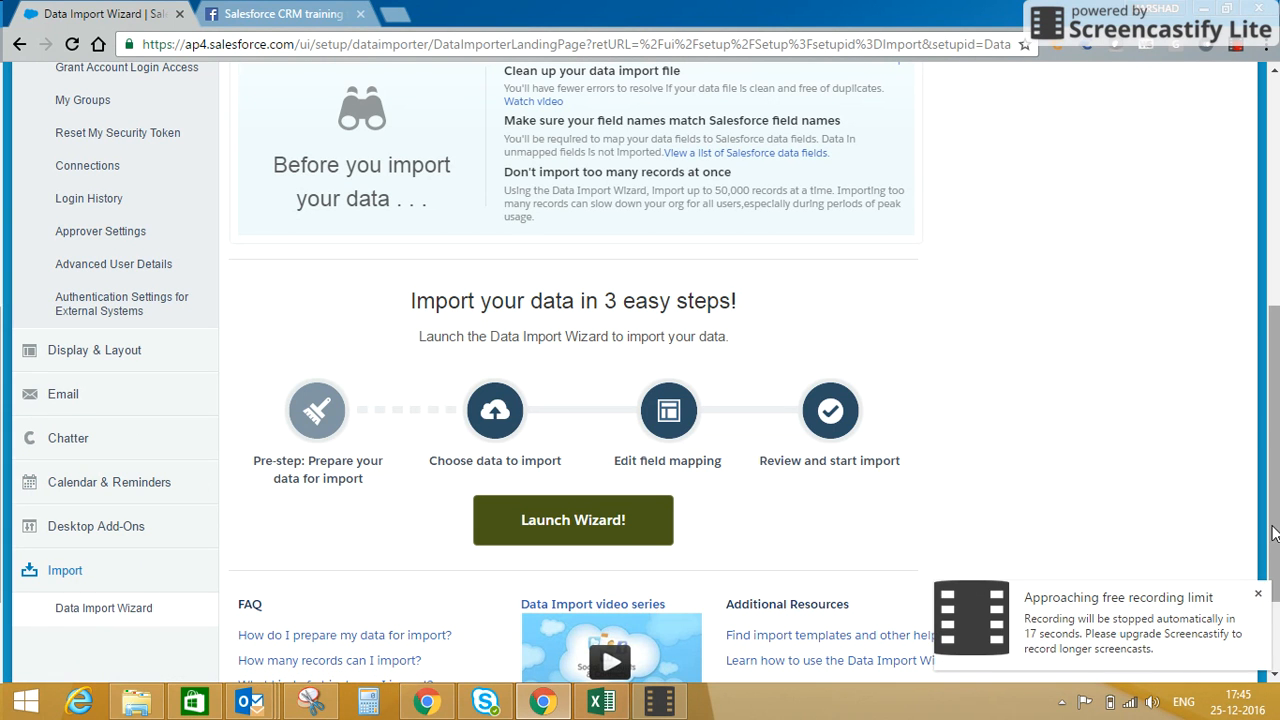
drag(1273, 533, 1265, 313)
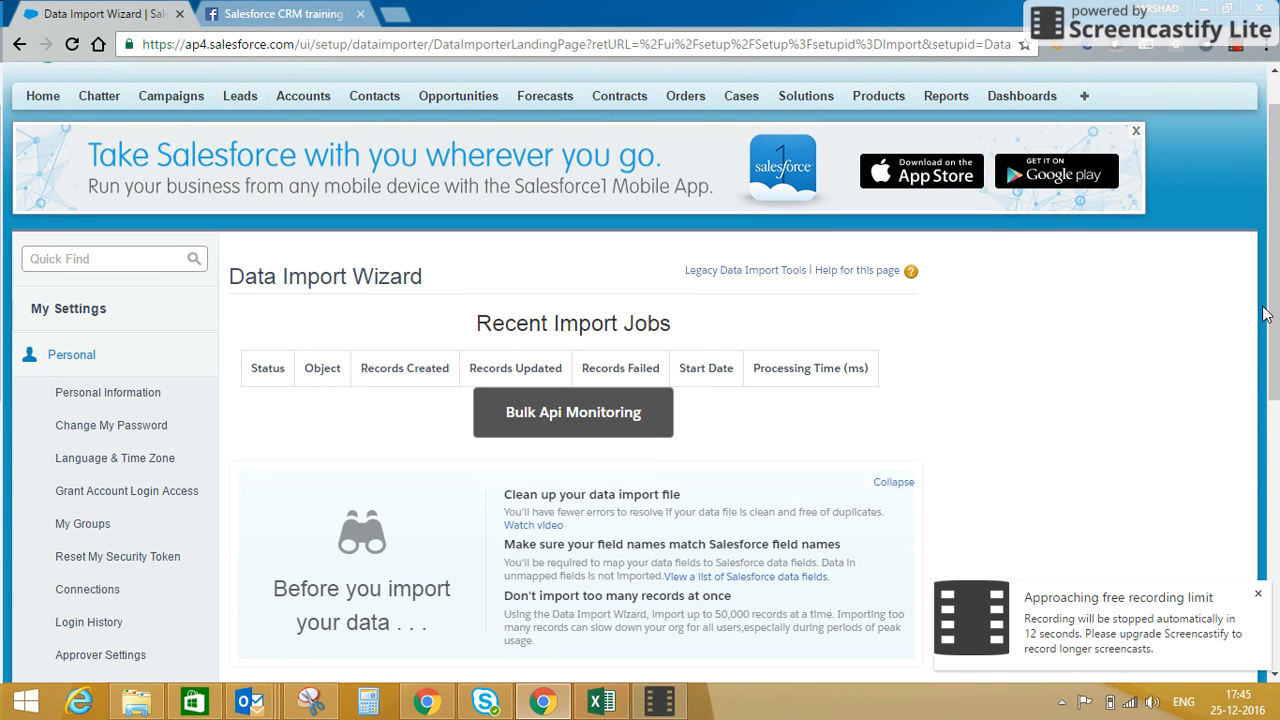
drag(1262, 256, 1215, 261)
click(1215, 261)
click(1276, 128)
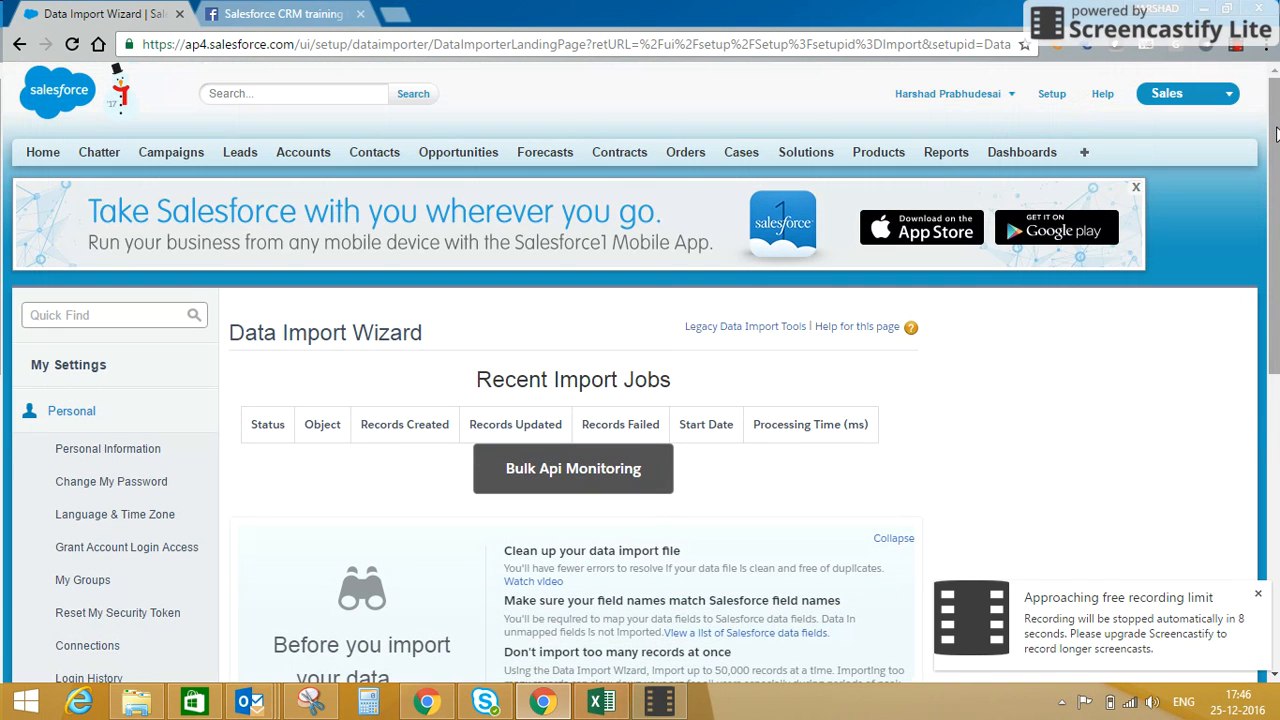